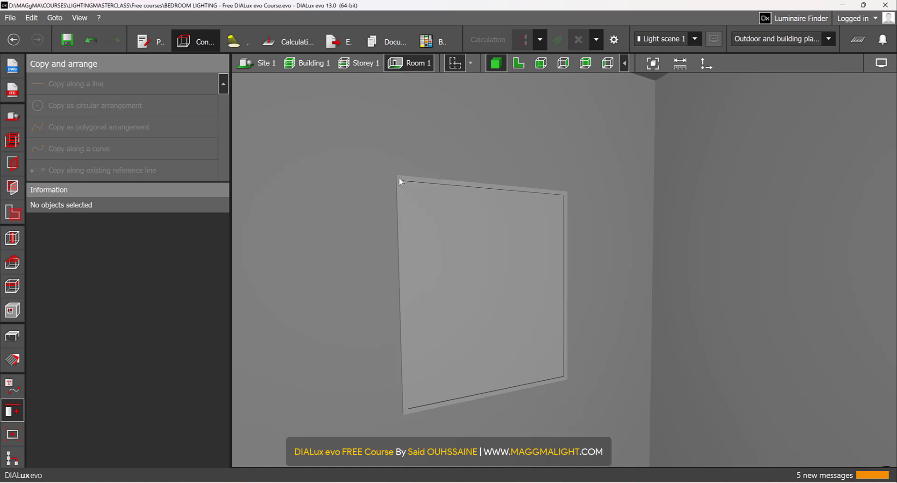
Step: Open the DIALux evo material catalogue for choosing the active material and look into its Indoor textures
click(13, 359)
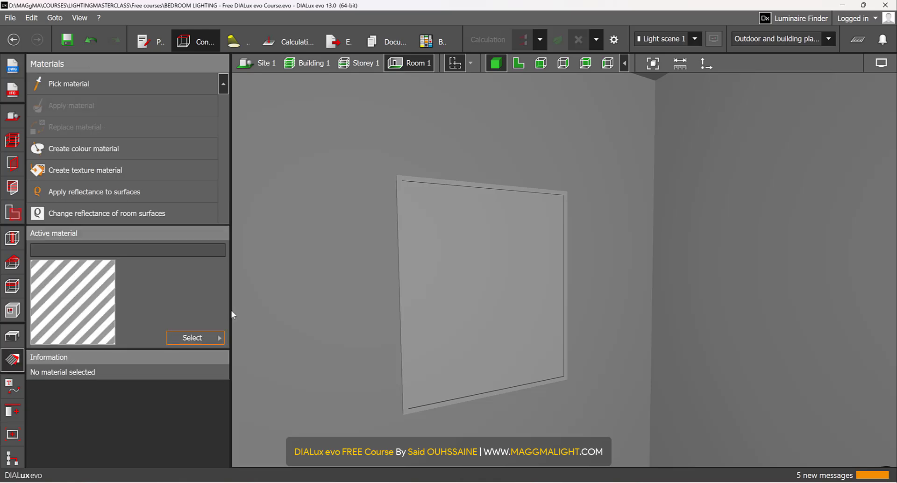
click(201, 338)
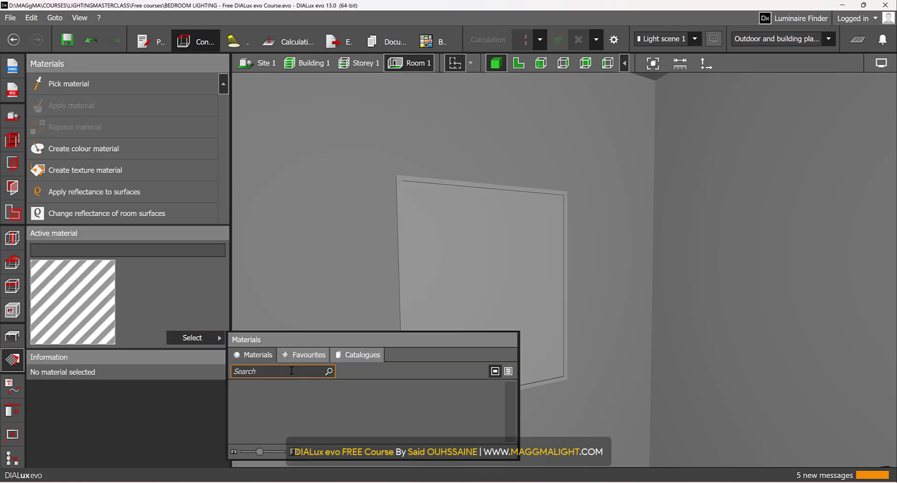
click(369, 358)
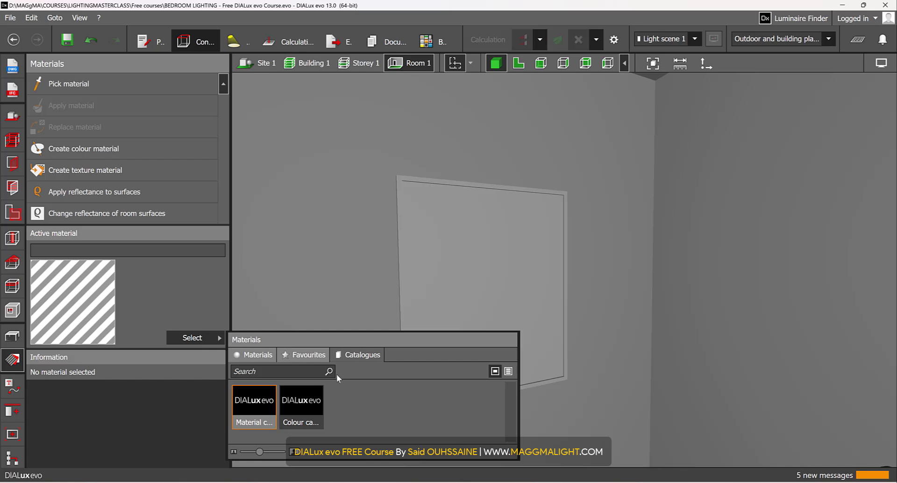
double_click(269, 407)
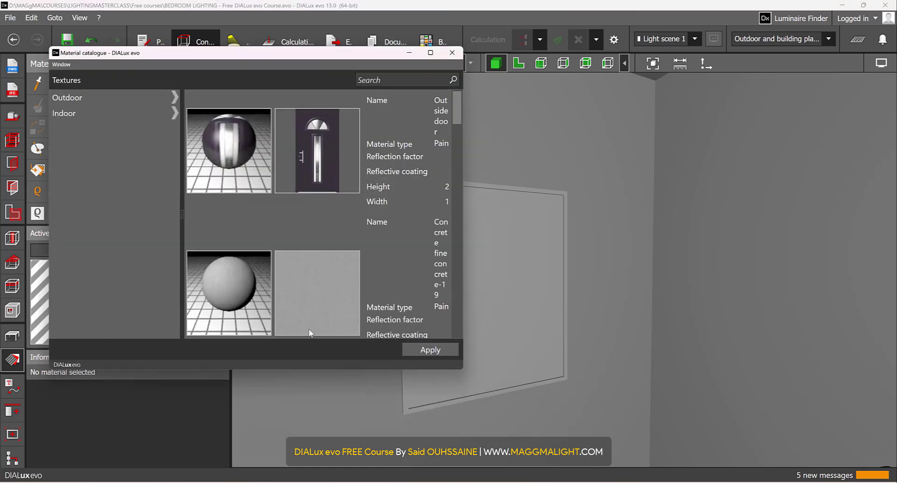
click(178, 113)
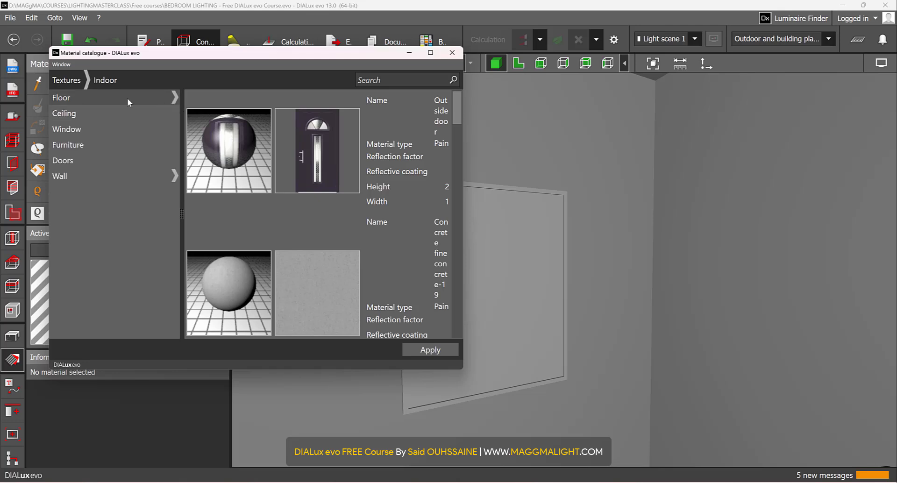
click(65, 80)
Step: Search the textures for WOOD and load Spruce wood-36 as the active material
click(376, 81)
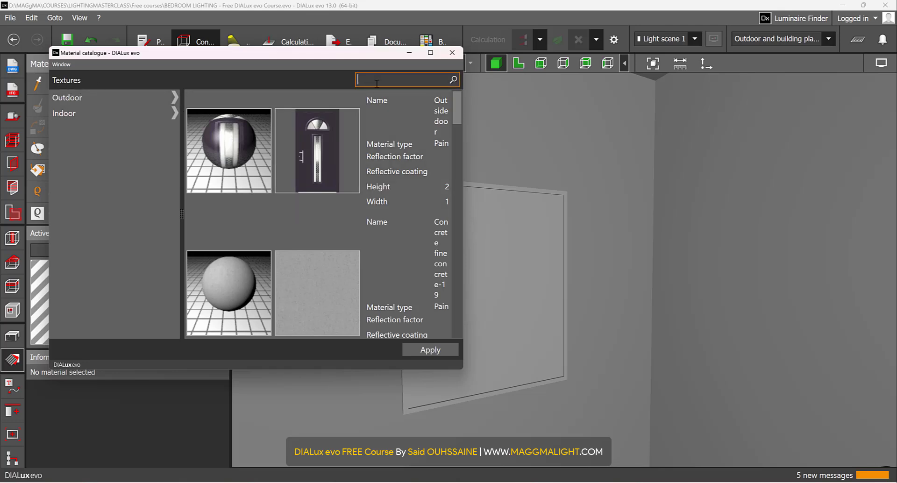
text(WOOD)
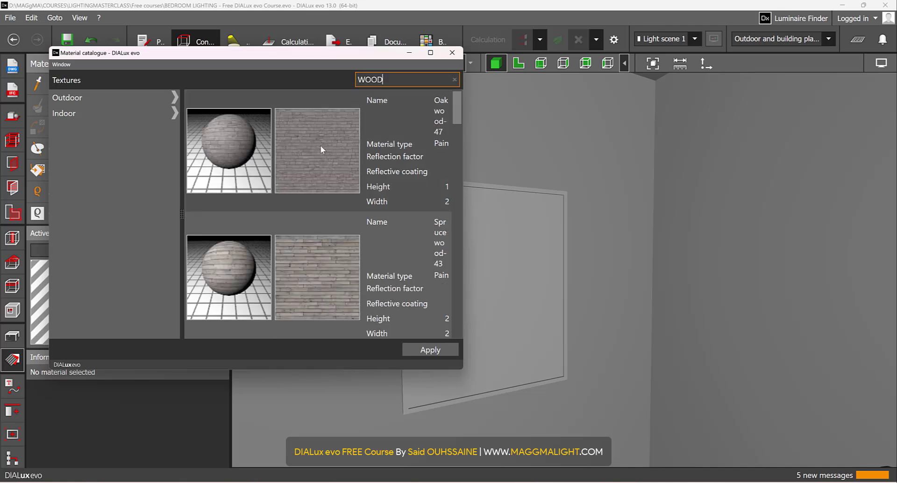
scroll(324, 178, down, 3)
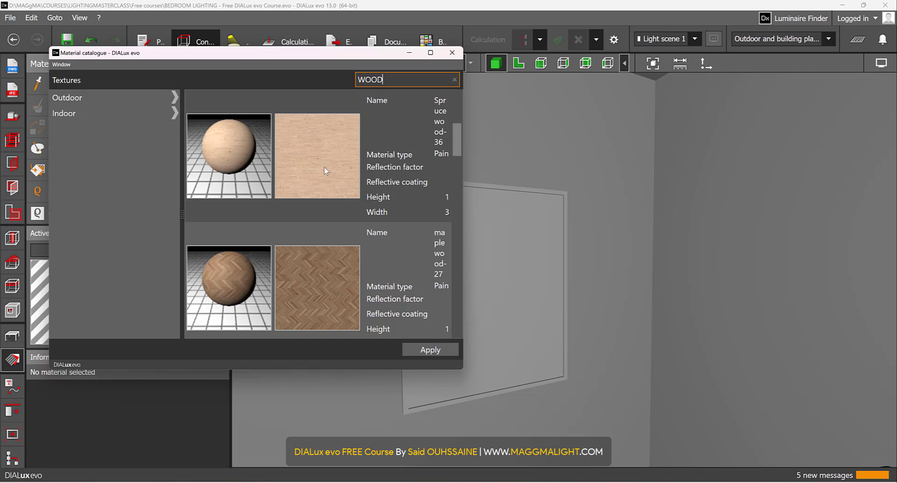
click(324, 164)
click(444, 350)
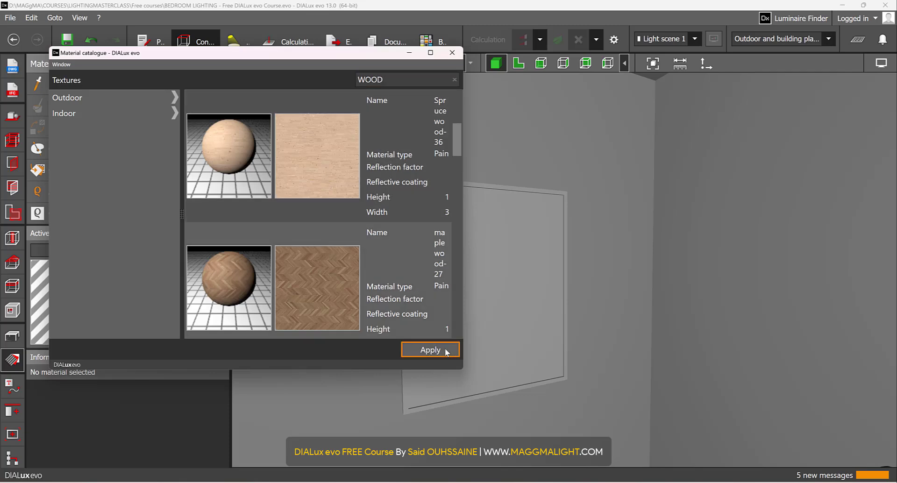
Step: Set the active wood material's reflection factor to 20 %
scroll(178, 407, down, 3)
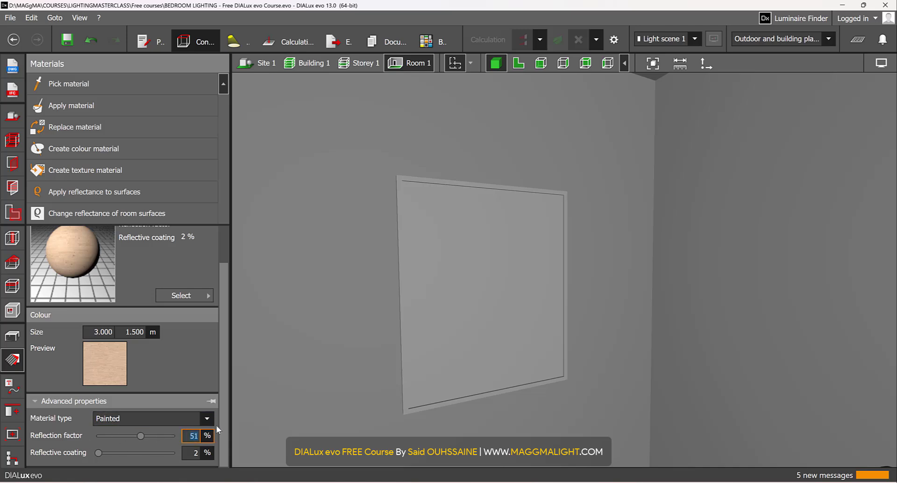
text(0)
key(Return)
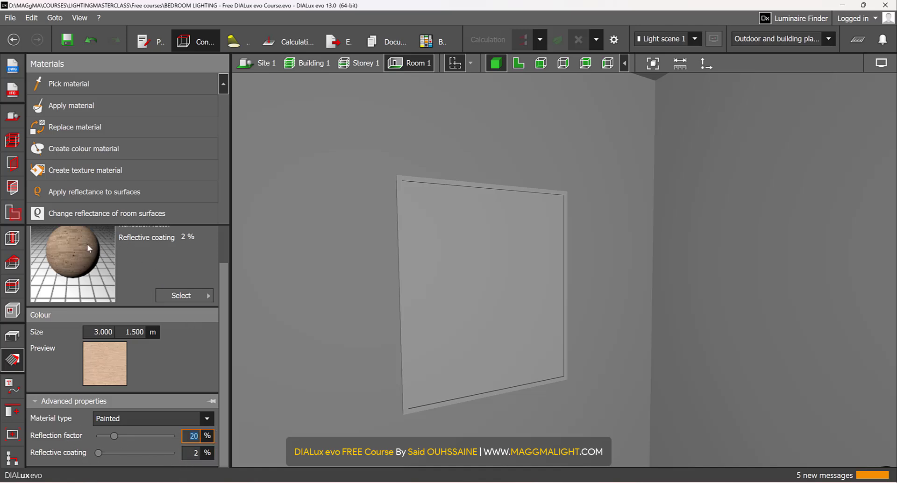
Step: Apply the spruce wood material to the whole picture frame on the wall
scroll(87, 243, up, 1)
click(440, 278)
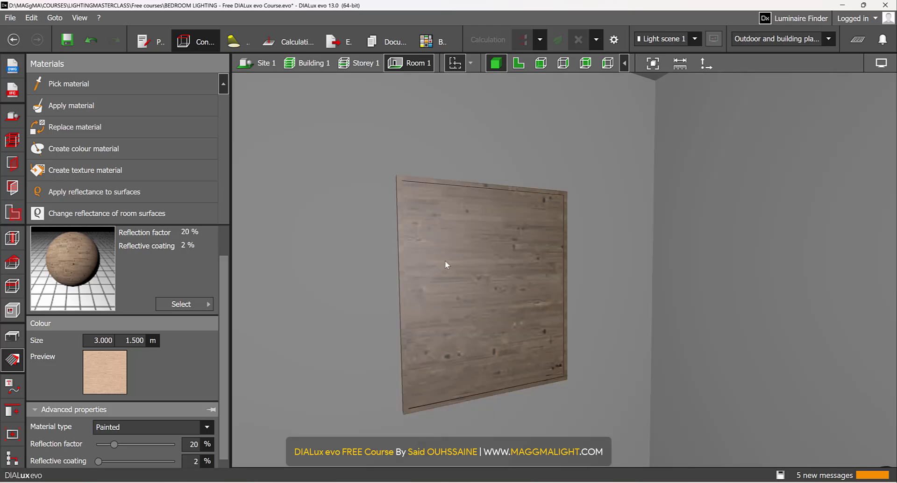
scroll(455, 260, up, 3)
scroll(456, 259, up, 1)
right_drag(440, 256, 646, 394)
scroll(646, 394, down, 3)
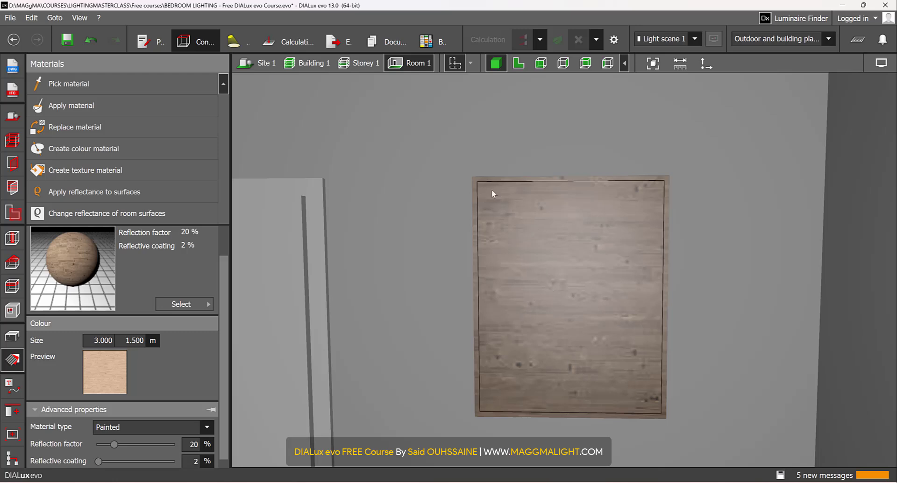
Step: Switch to File Explorer, locate the PAINTING image in the TEXTURES folder, and return to DIALux evo
click(468, 465)
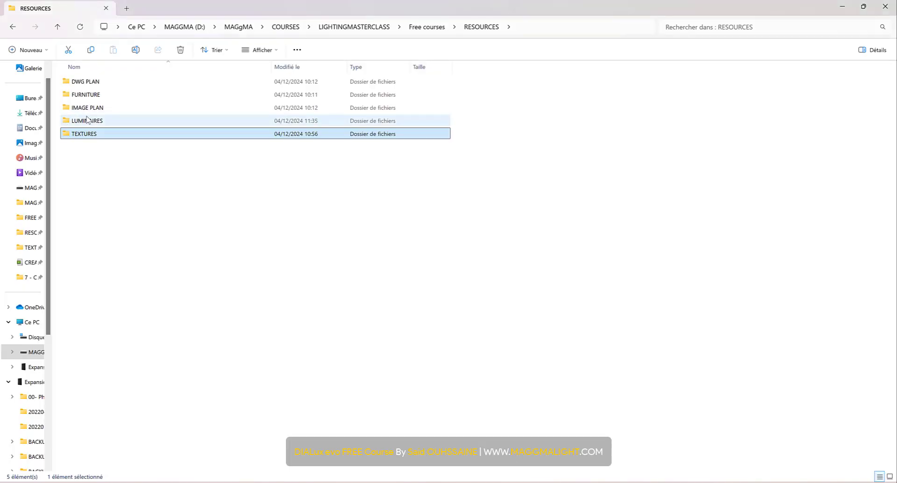
double_click(92, 134)
click(160, 99)
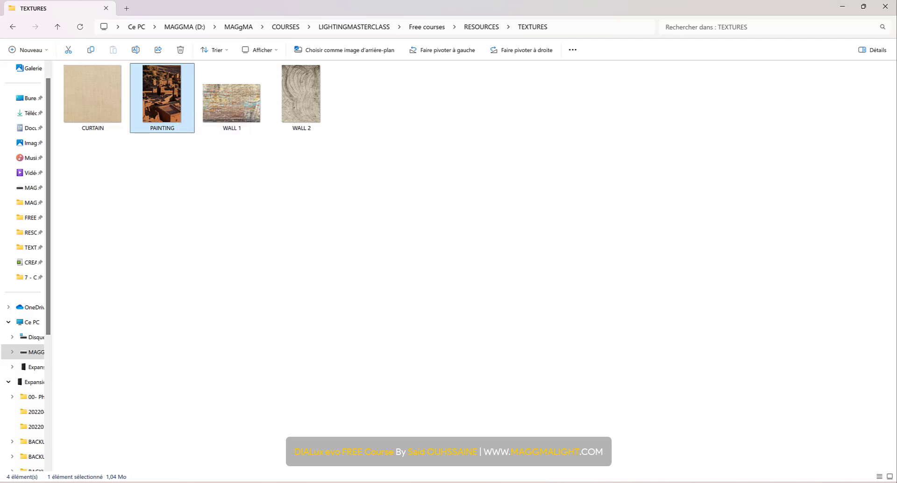
mouse_move(551, 482)
click(547, 463)
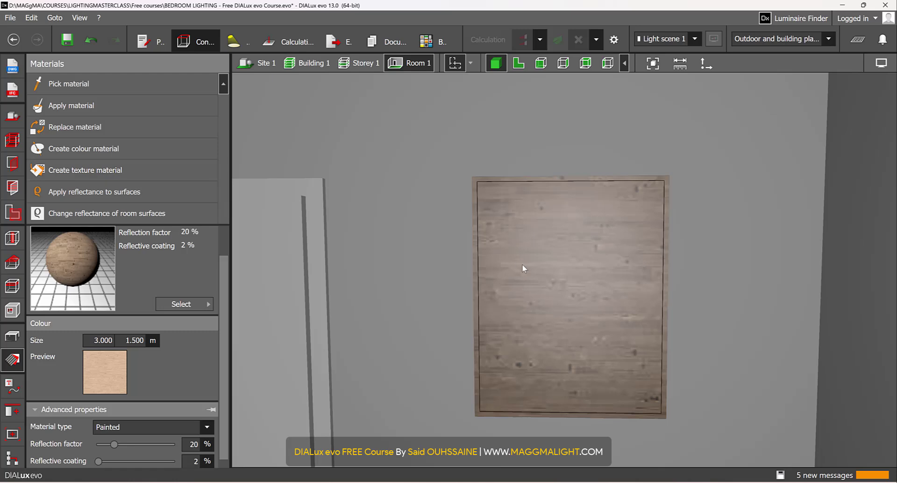
Step: Create a texture material from the PAINTING image in the TEXTURES folder
click(64, 177)
double_click(110, 136)
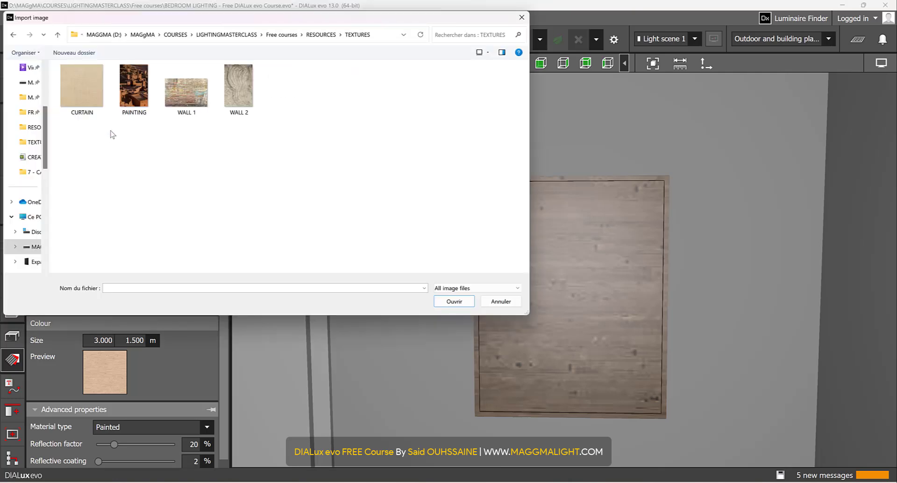
click(135, 104)
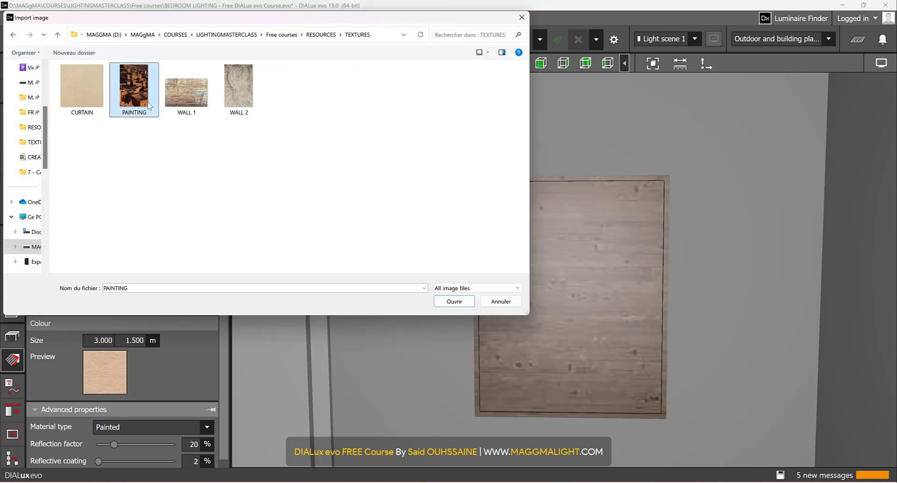
click(464, 299)
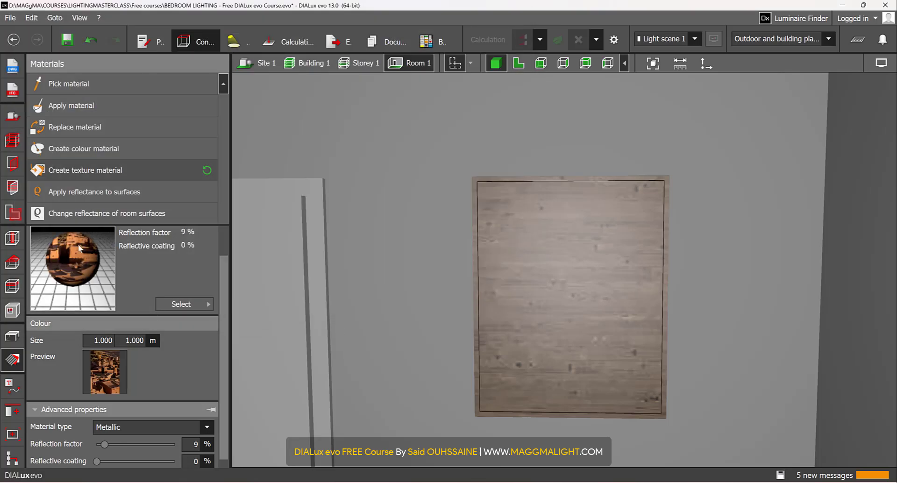
Step: Set the painting texture material's reflection factor to 10 %
scroll(153, 391, down, 1)
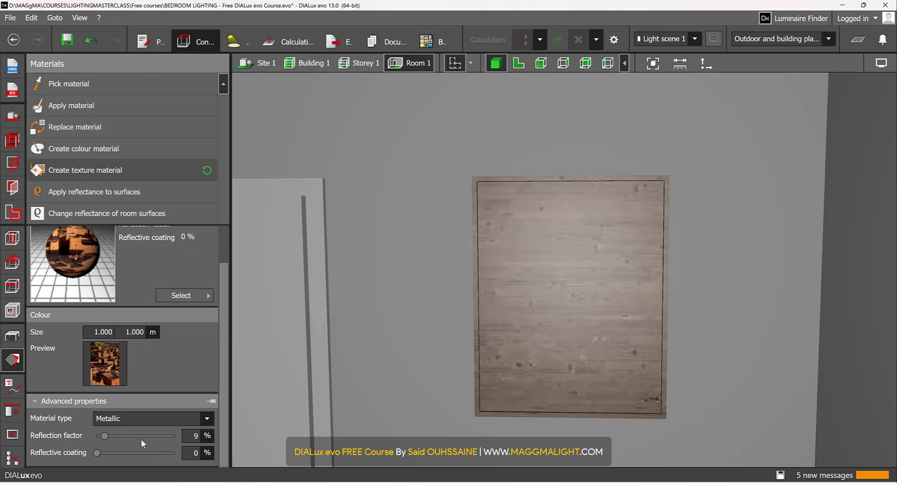
click(196, 435)
text(10)
key(Return)
Step: Apply the painting texture to the inner panel of the wall picture
click(99, 107)
click(553, 259)
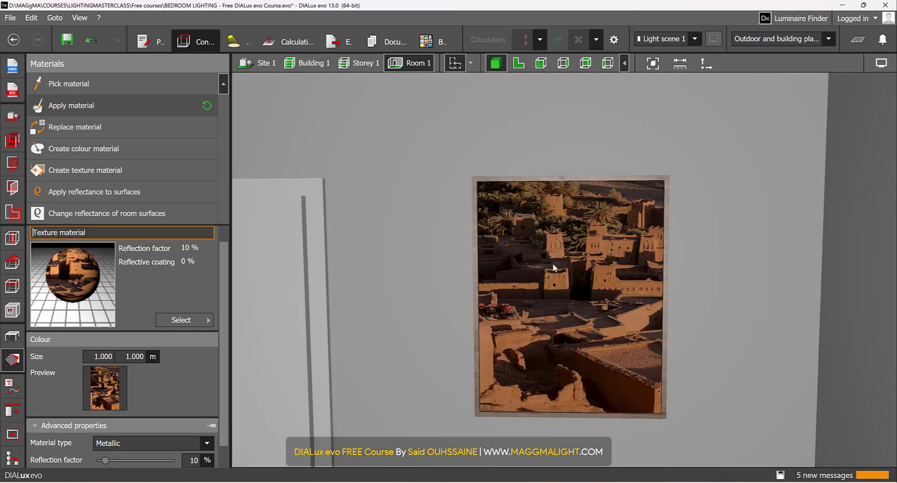
scroll(560, 302, down, 1)
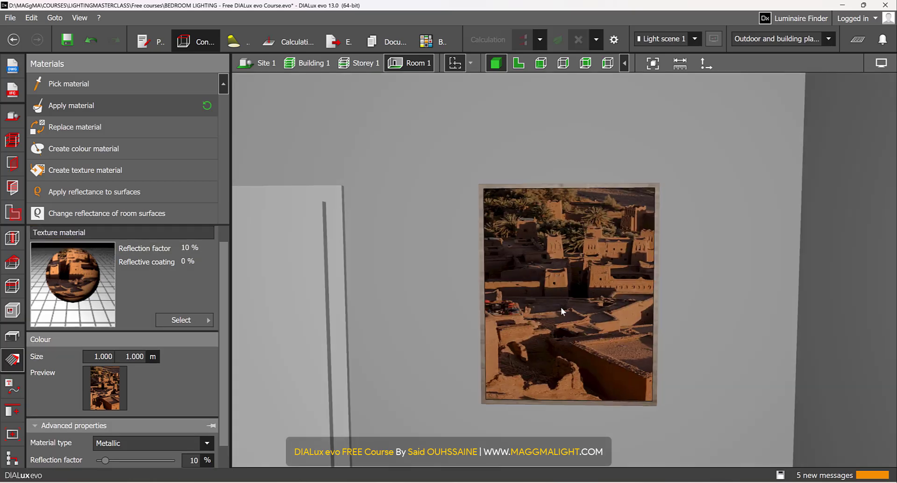
Step: Resize the texture on the picture's inner panel to about 0.760 m wide and 0.960 m high so it fits the panel
click(565, 319)
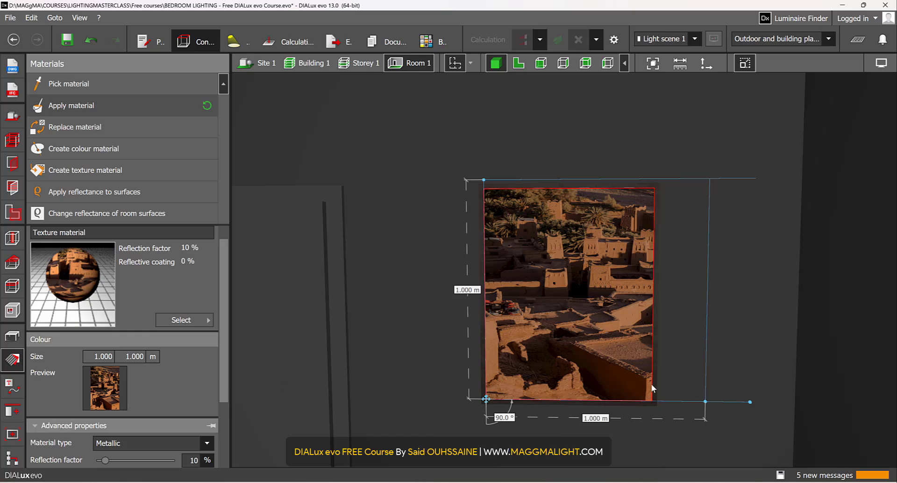
scroll(691, 384, up, 2)
drag(722, 408, 651, 403)
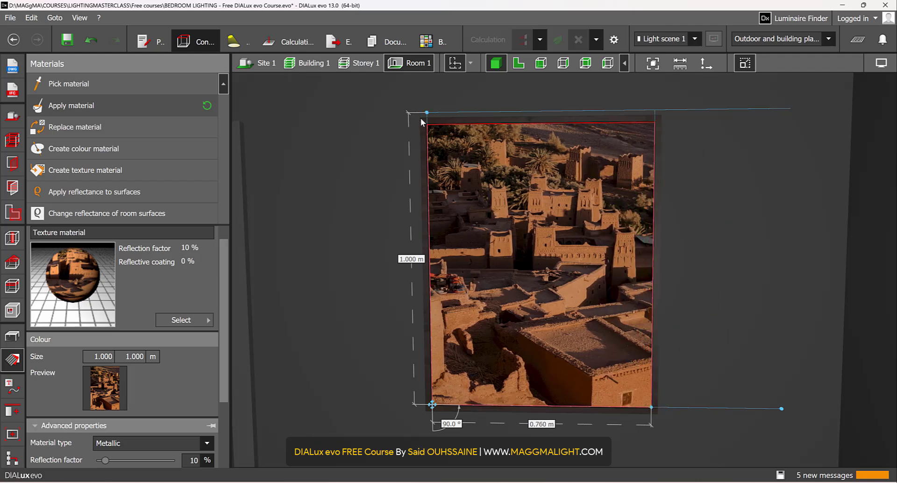
drag(426, 114, 429, 128)
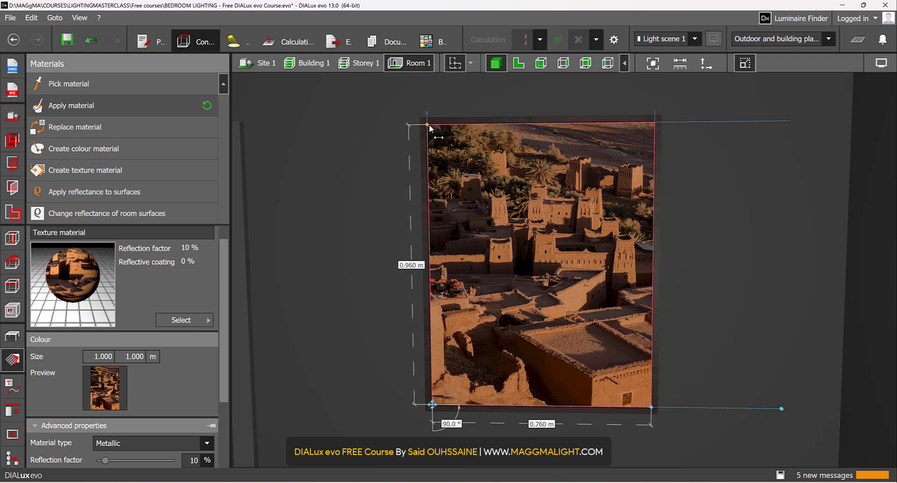
middle_drag(680, 237, 694, 216)
key(Escape)
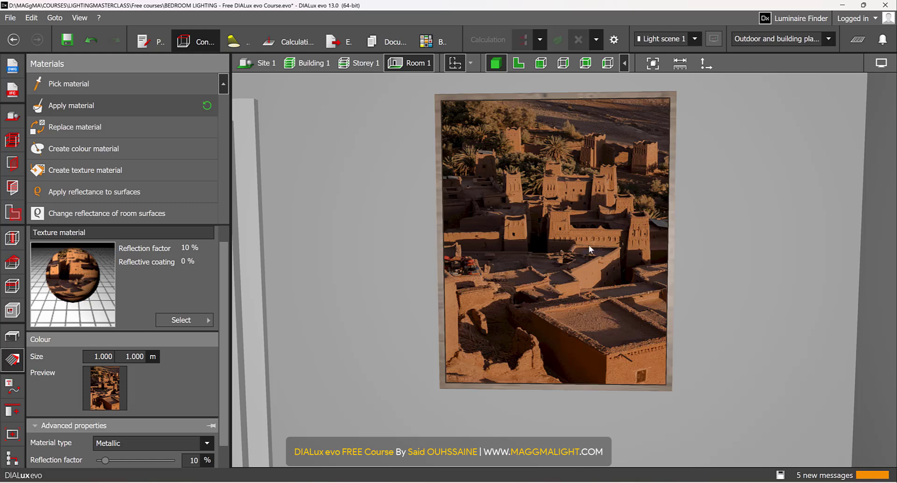
Step: Examine the textured picture on the wall up close and within the whole bedroom
scroll(589, 245, down, 5)
scroll(521, 260, up, 1)
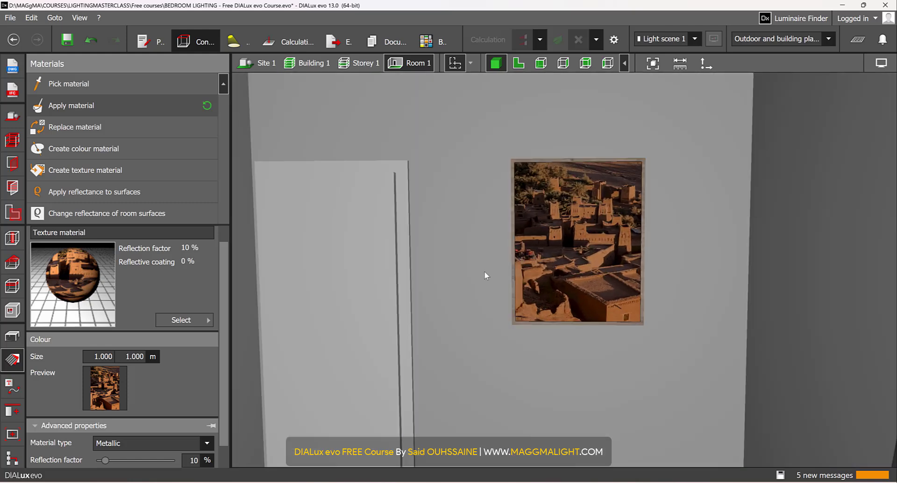
right_drag(484, 272, 574, 333)
scroll(573, 333, down, 1)
middle_drag(559, 304, 523, 246)
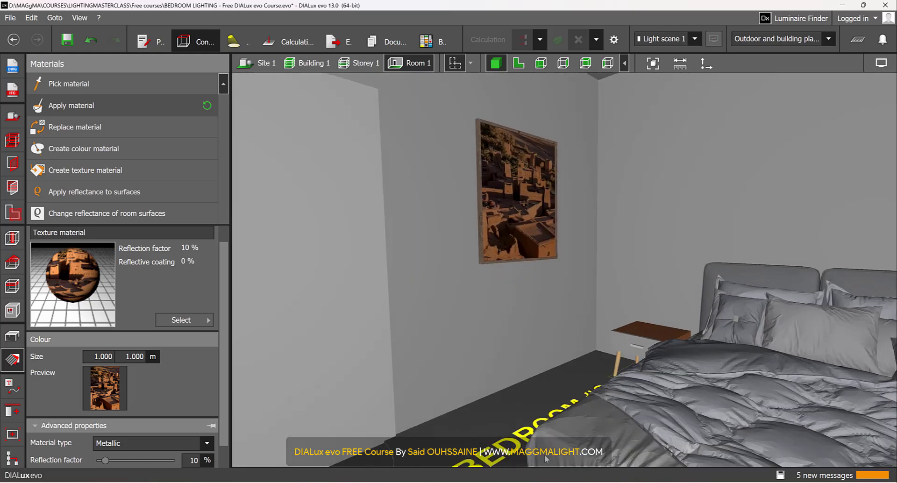
scroll(490, 405, down, 1)
right_drag(509, 411, 512, 343)
scroll(579, 440, down, 2)
scroll(596, 438, down, 1)
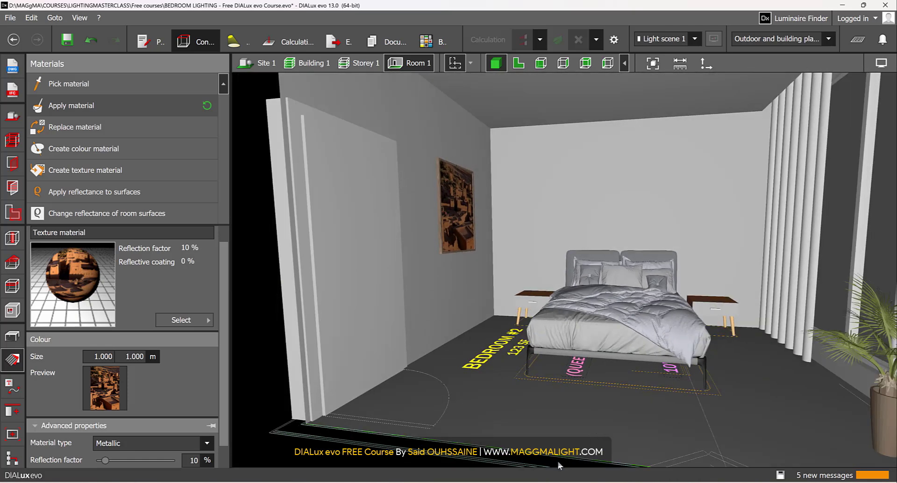
Step: Open the DIALux material catalogue and look through the textures found for WOOD
click(191, 322)
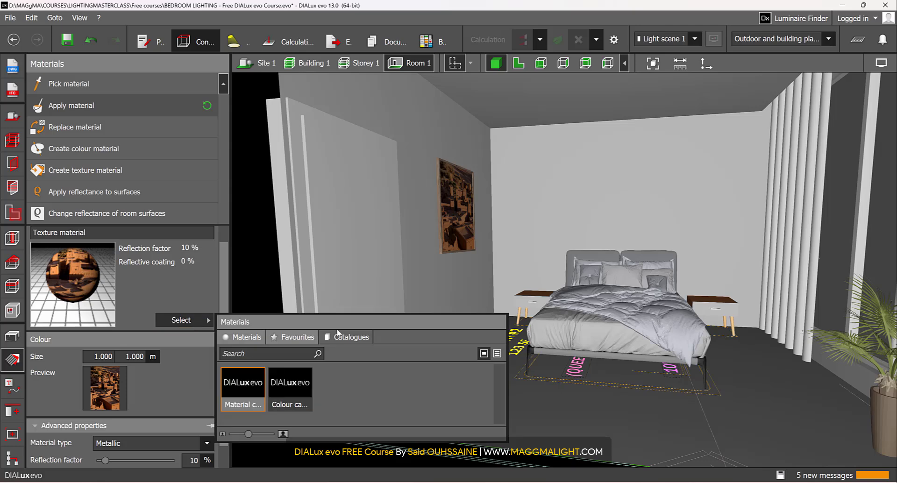
click(250, 376)
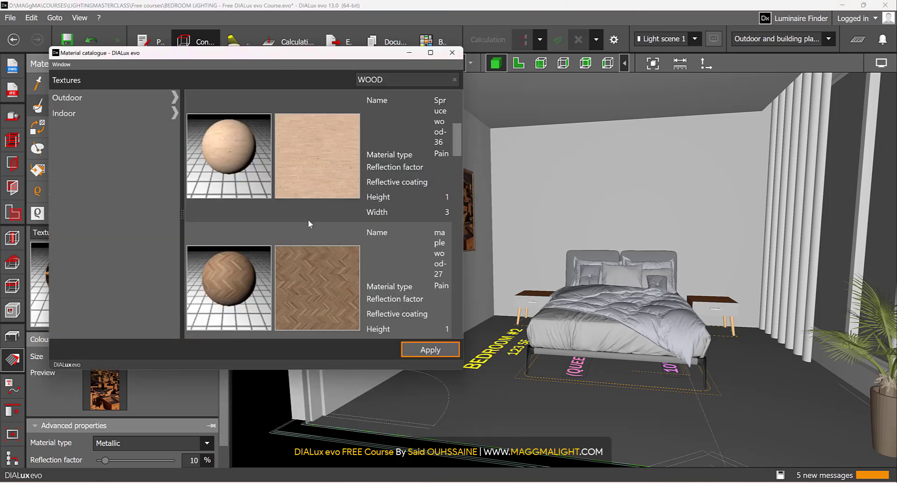
scroll(320, 262, down, 5)
scroll(323, 262, down, 3)
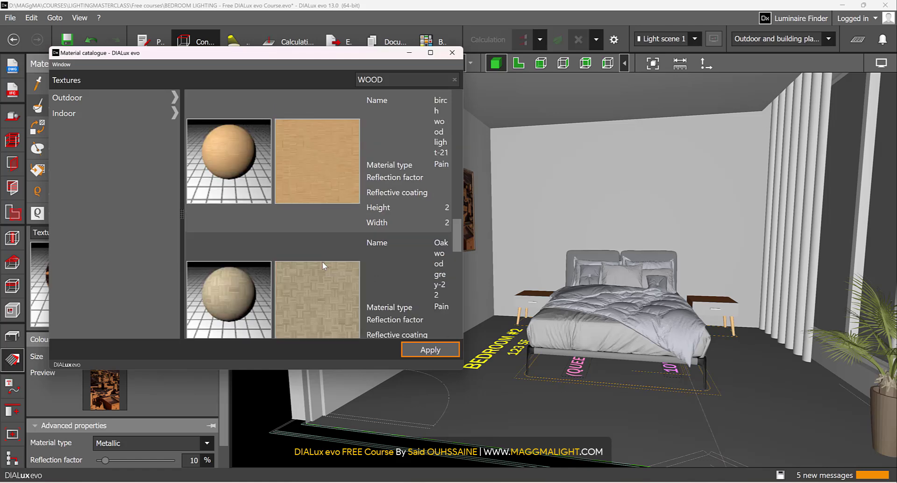
scroll(323, 262, down, 5)
scroll(322, 262, down, 2)
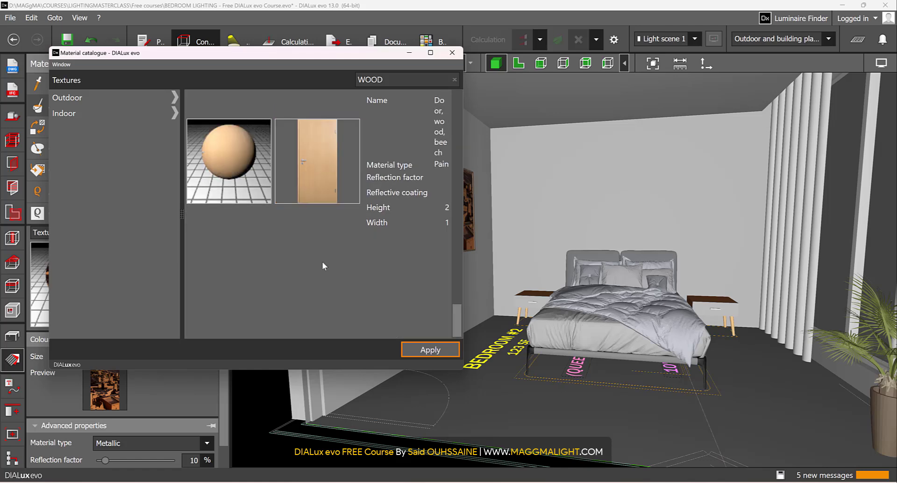
scroll(323, 260, up, 10)
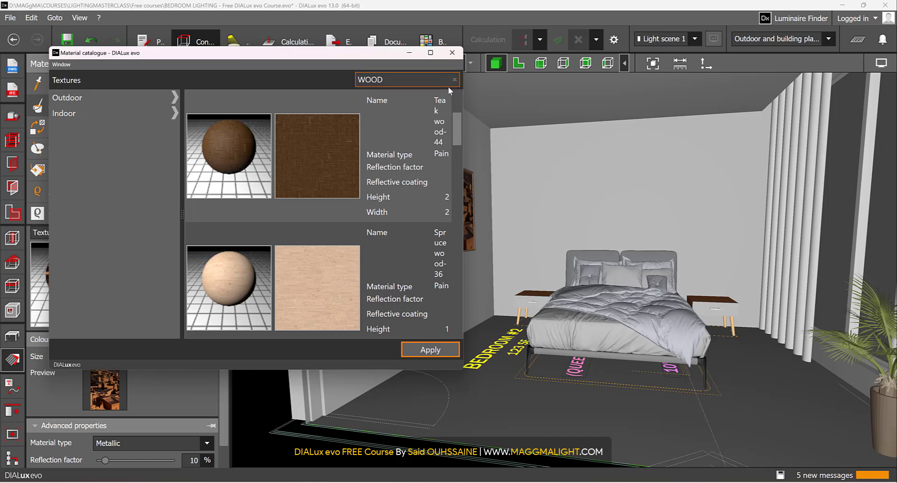
Step: Clear the catalogue search and load Beech wood-20 from the Indoor > Floor > Wood textures as the active material
click(453, 80)
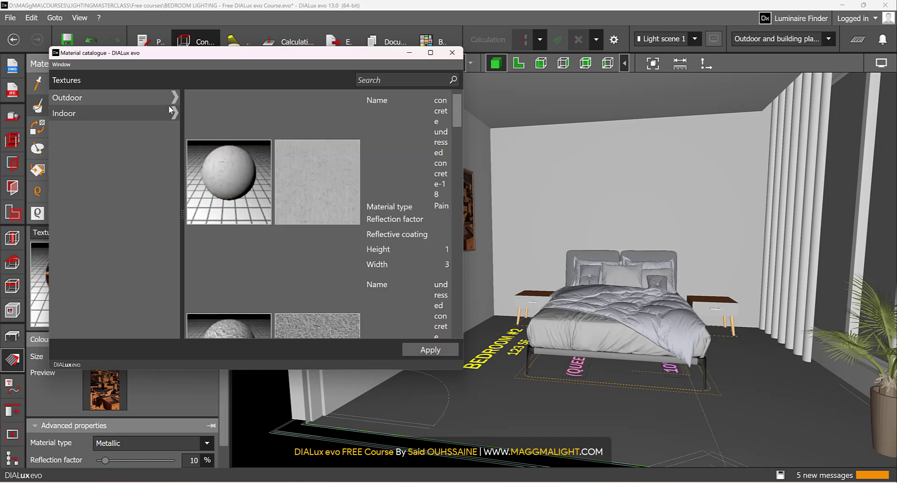
click(177, 112)
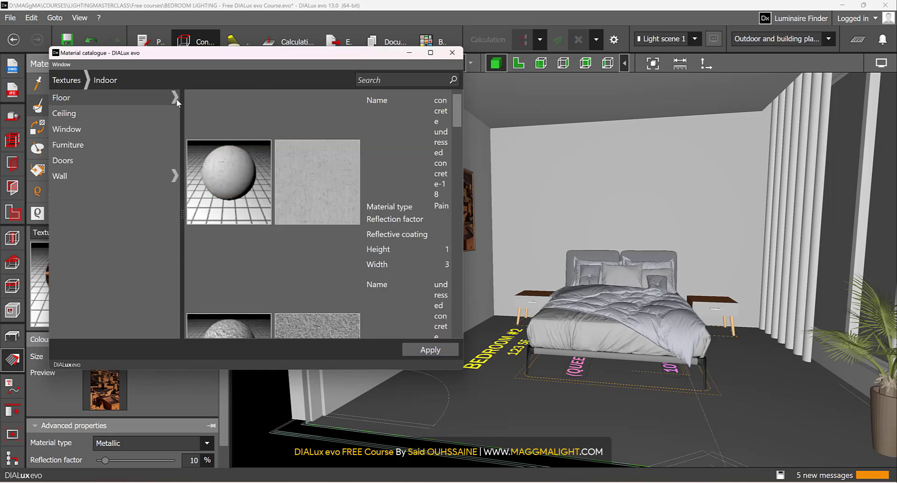
click(176, 99)
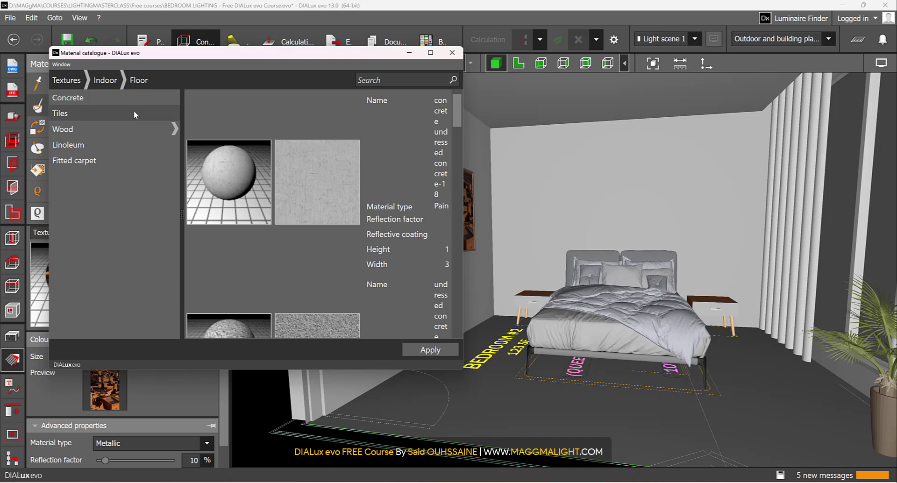
click(111, 131)
scroll(368, 201, down, 3)
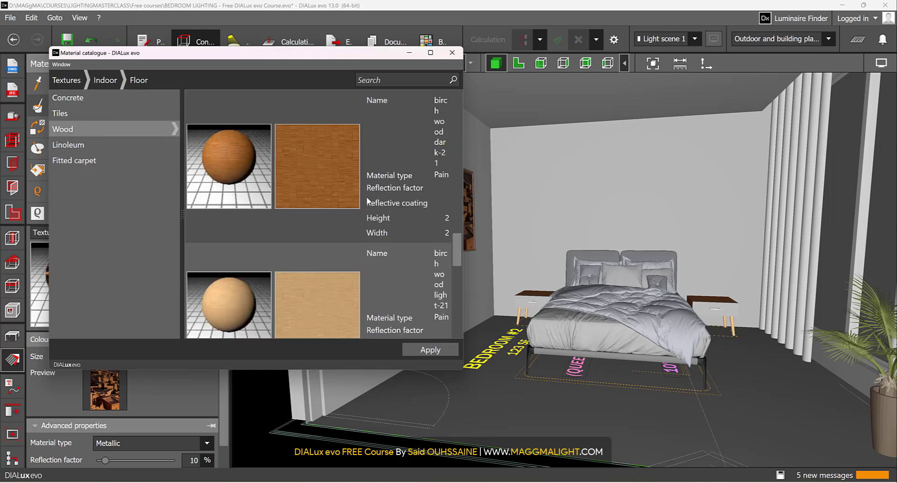
scroll(367, 201, down, 5)
click(173, 128)
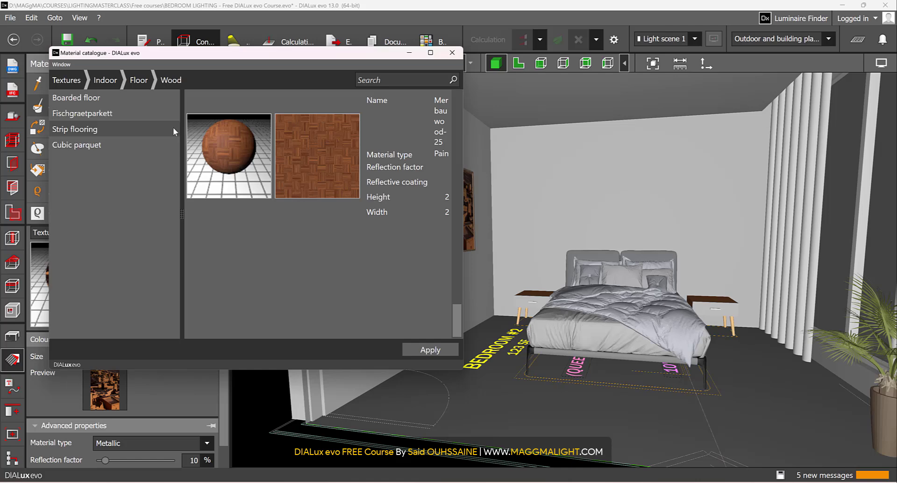
scroll(416, 215, up, 3)
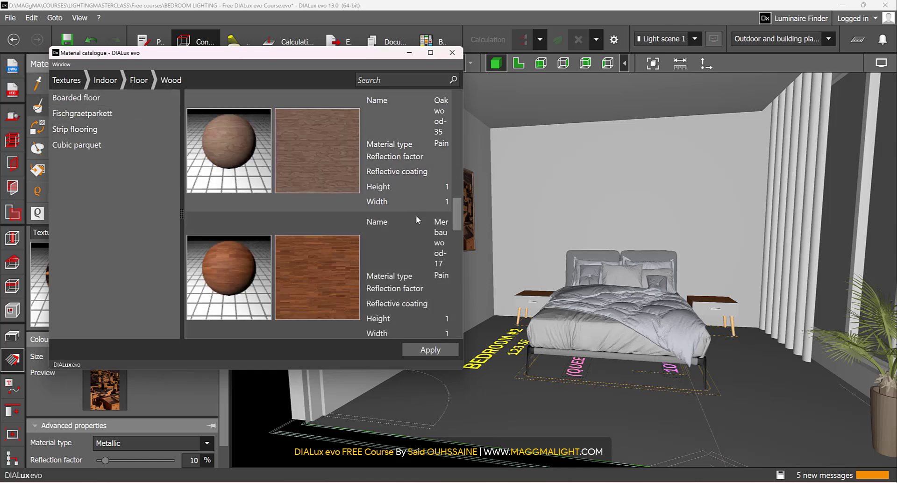
scroll(417, 219, up, 4)
scroll(320, 299, down, 2)
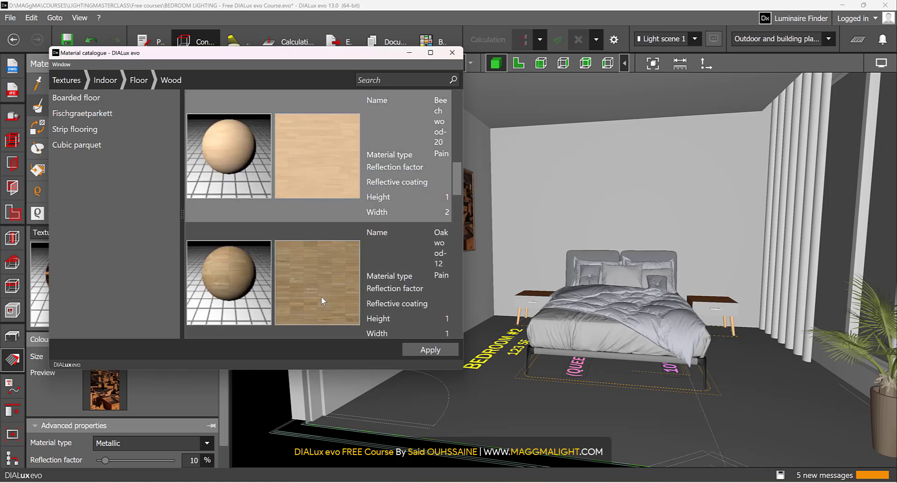
click(429, 352)
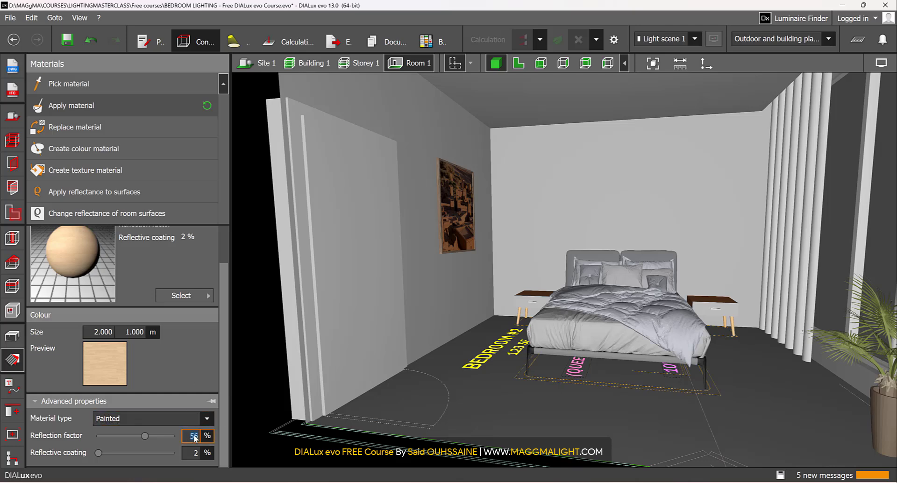
Step: Set the beech wood material's reflection factor to 25 % and apply it to the bedroom floor
text(25)
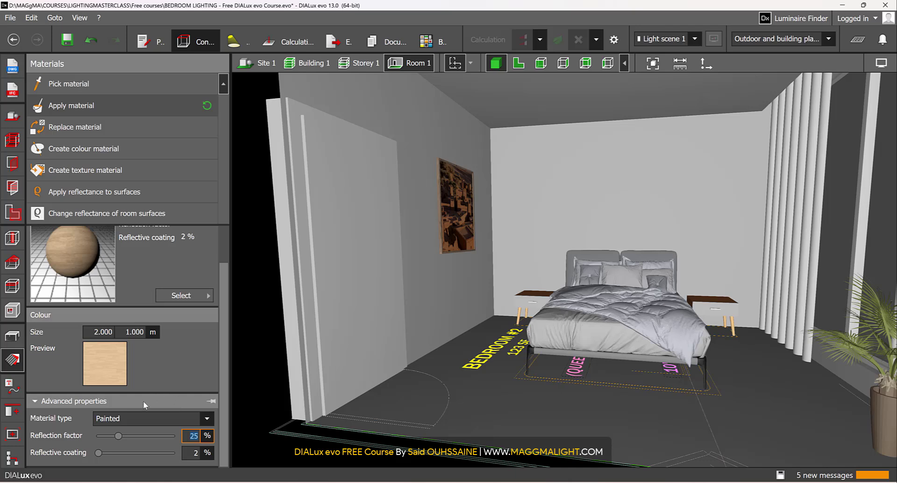
click(102, 106)
click(546, 403)
mouse_move(547, 403)
right_down()
mouse_move(537, 427)
mouse_move(545, 413)
mouse_move(537, 412)
right_up()
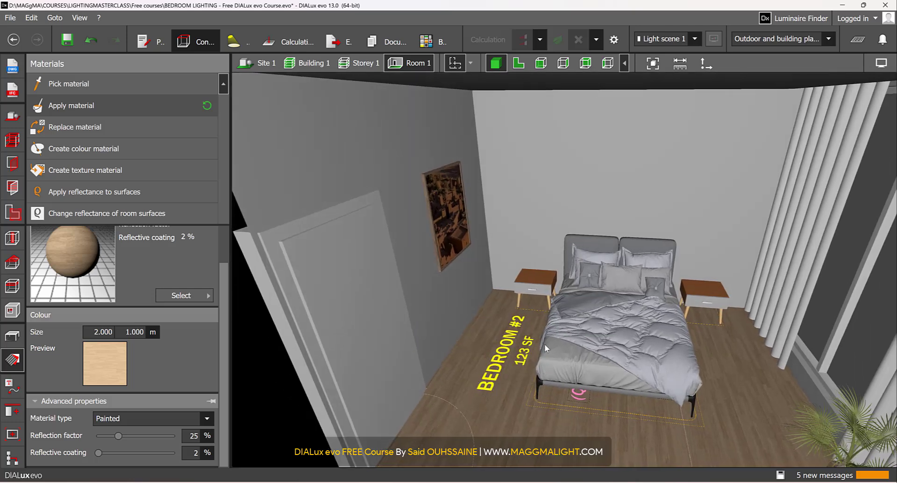
right_drag(545, 344, 586, 317)
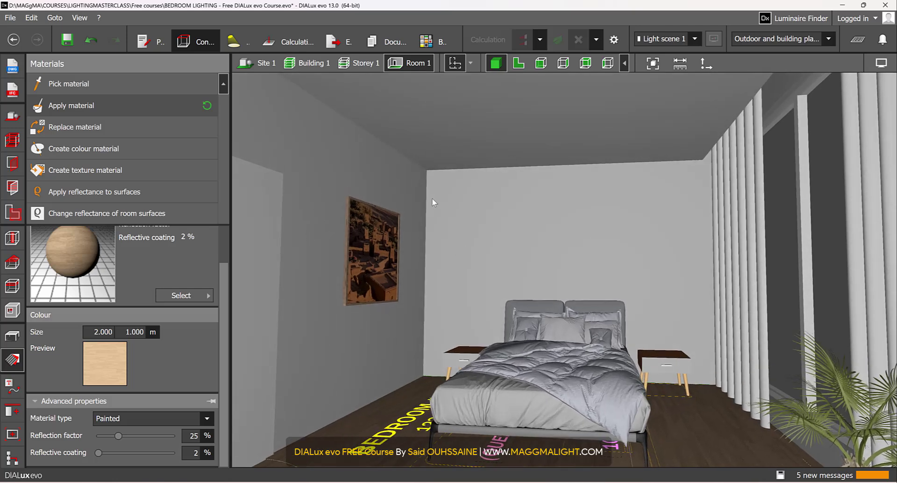
Step: Create a texture material from the WALL 1 image in the TEXTURES folder
click(122, 169)
double_click(103, 135)
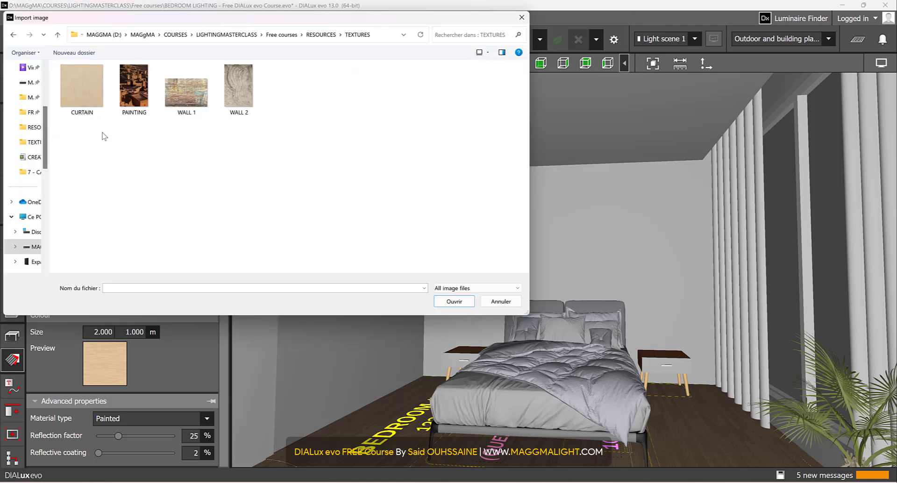
click(196, 99)
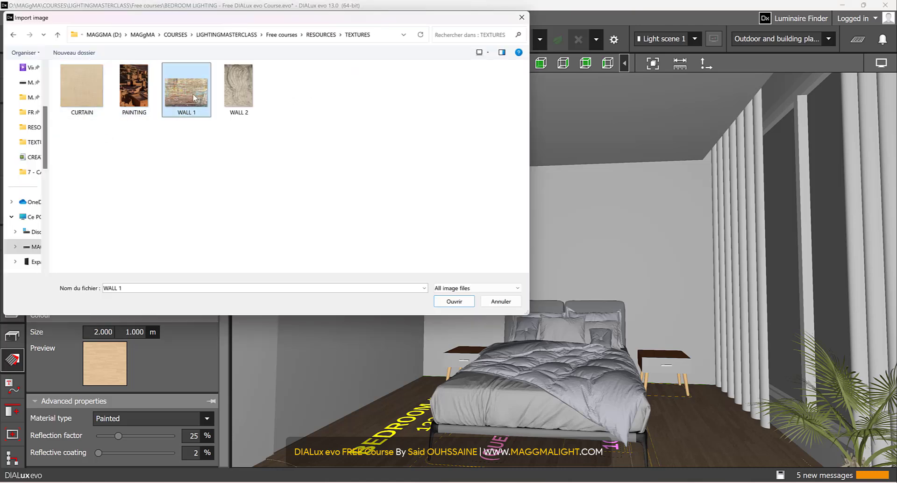
click(467, 302)
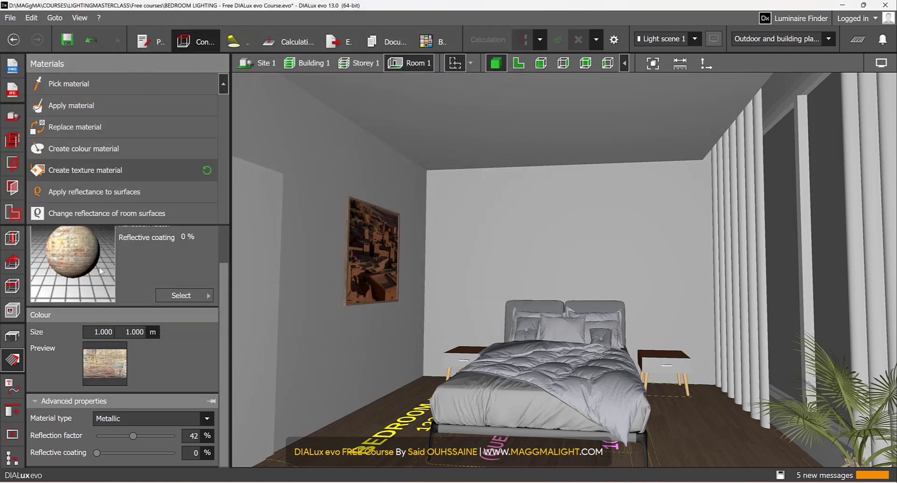
Step: Apply the WALL 1 brick texture to the wall behind the bed
scroll(89, 257, up, 2)
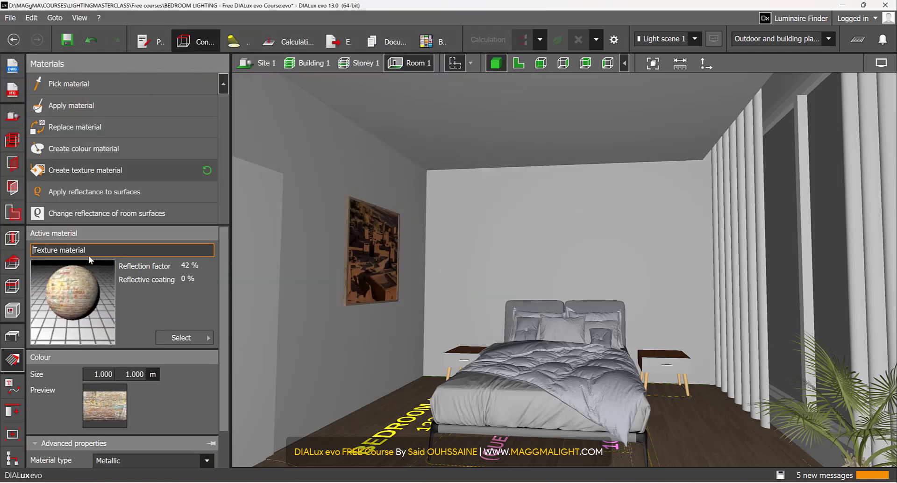
click(100, 107)
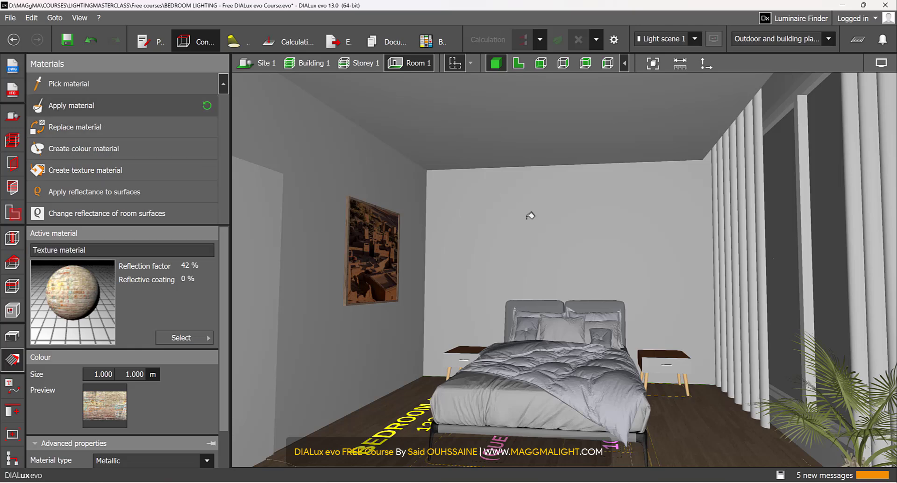
click(532, 216)
right_drag(463, 282, 473, 295)
Step: Stretch the brick texture to about 3.005 m high and the full width of the wall behind the bed
click(519, 241)
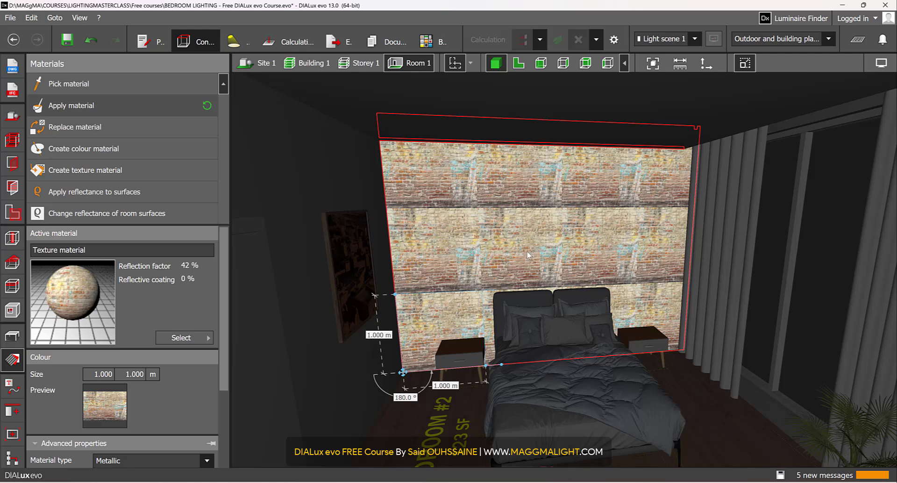
right_drag(527, 252, 494, 253)
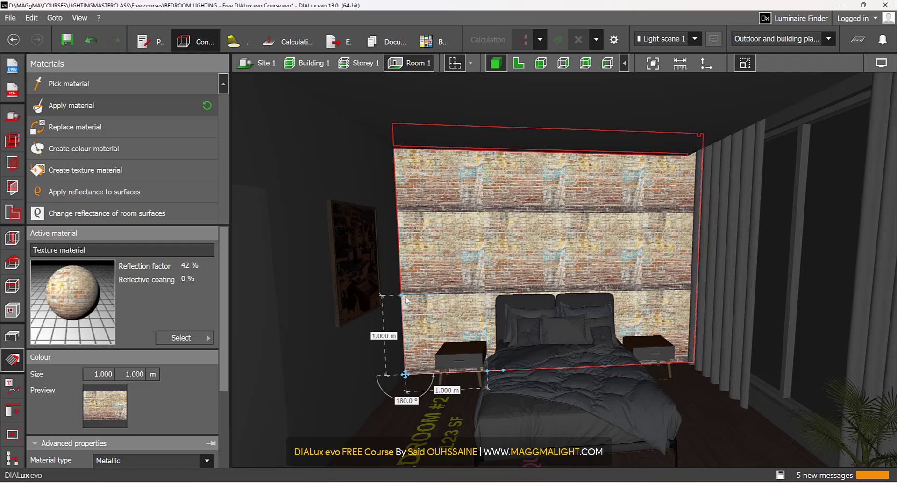
drag(404, 299, 398, 124)
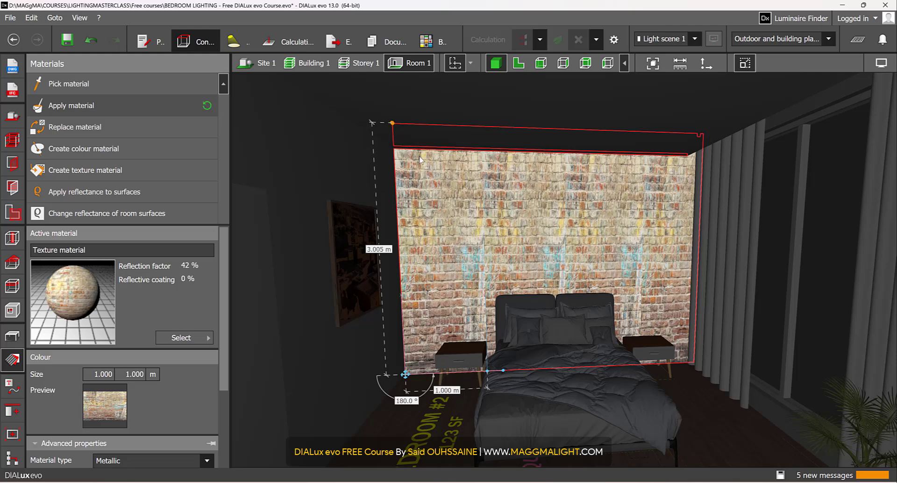
drag(487, 373, 694, 364)
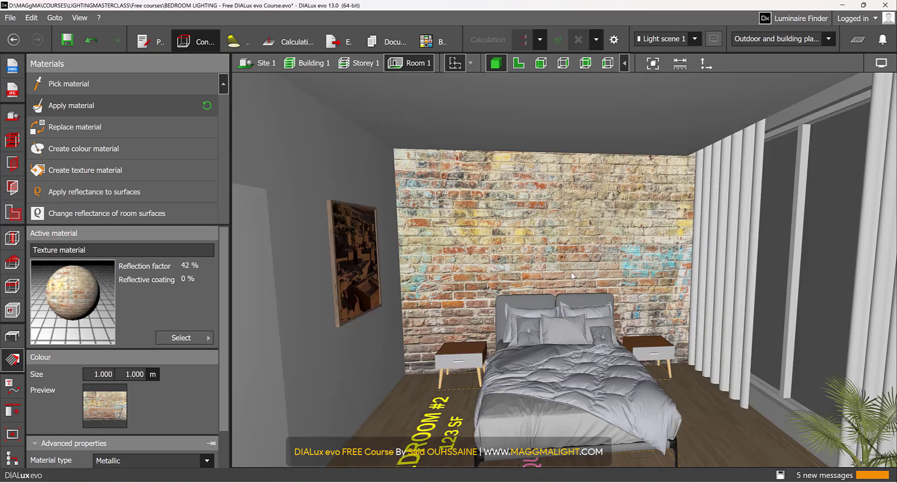
scroll(557, 210, up, 3)
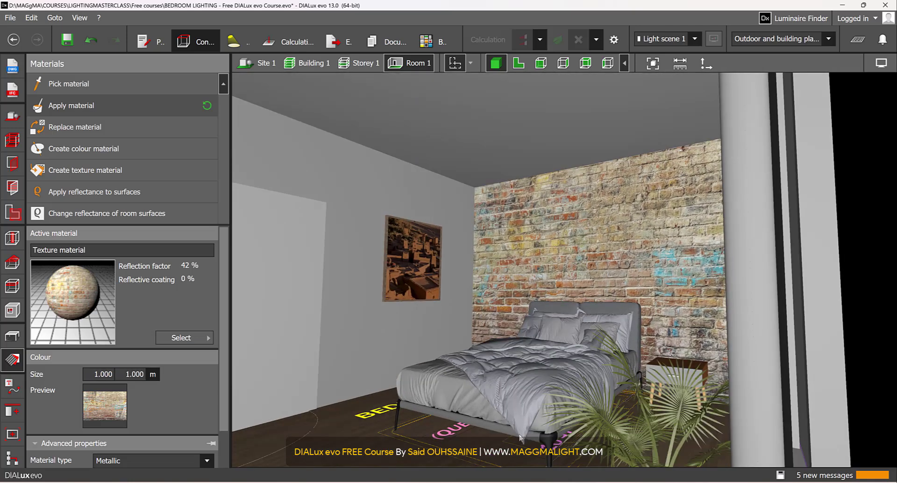
Step: Create a texture material from the WALL 2 image in the TEXTURES folder
right_drag(375, 235, 448, 281)
scroll(437, 262, up, 2)
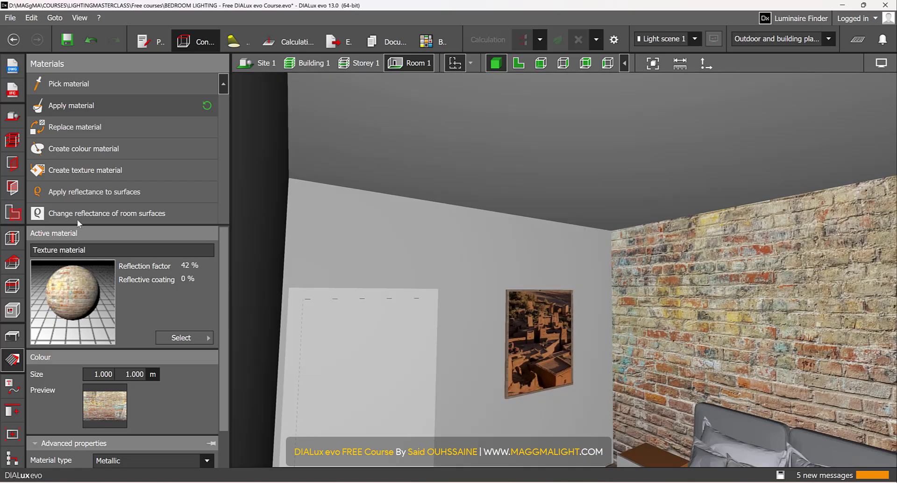
click(108, 175)
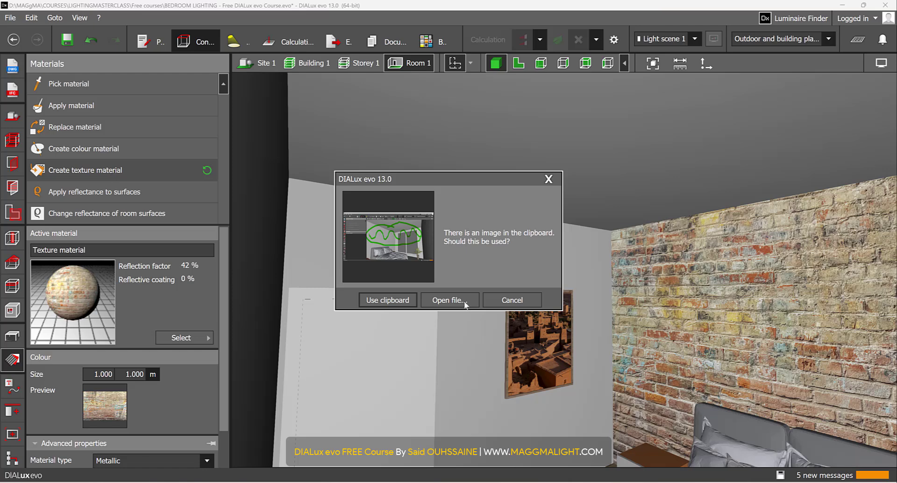
click(449, 300)
double_click(100, 134)
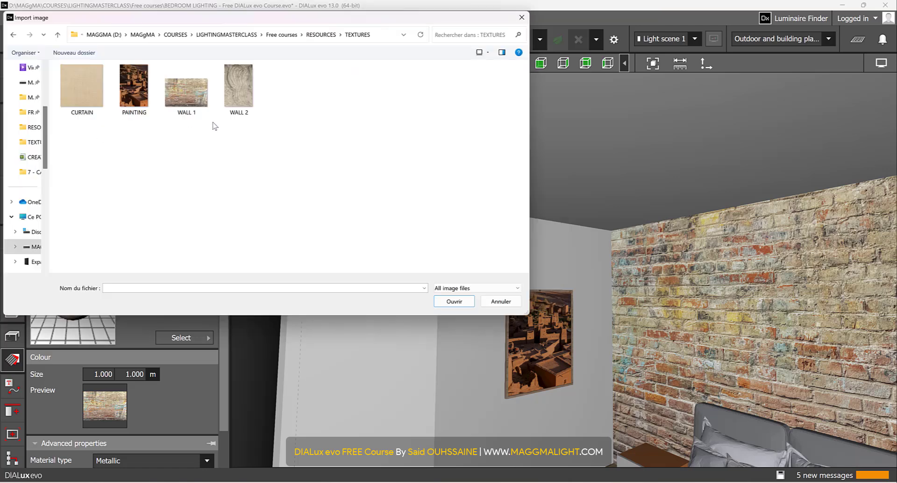
click(240, 97)
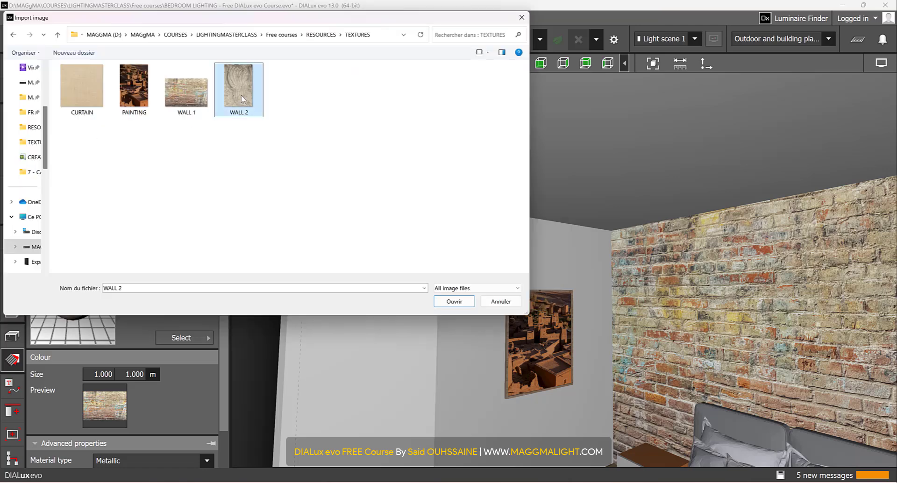
click(461, 300)
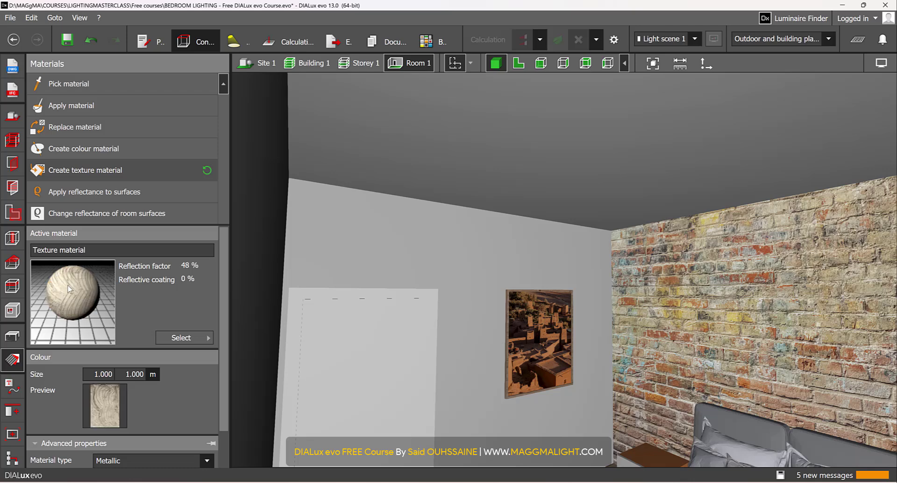
Step: Apply the WALL 2 texture to the wall with the door and the picture
click(80, 107)
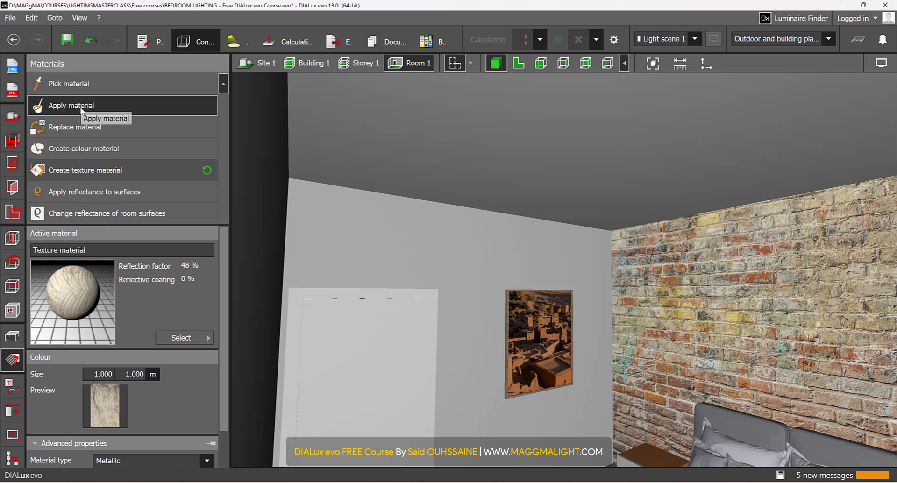
click(472, 246)
right_drag(452, 273, 423, 277)
Step: Stretch the WALL 2 texture on the picture wall to about 3.014 m high and finish editing it
right_drag(348, 284, 429, 279)
click(433, 279)
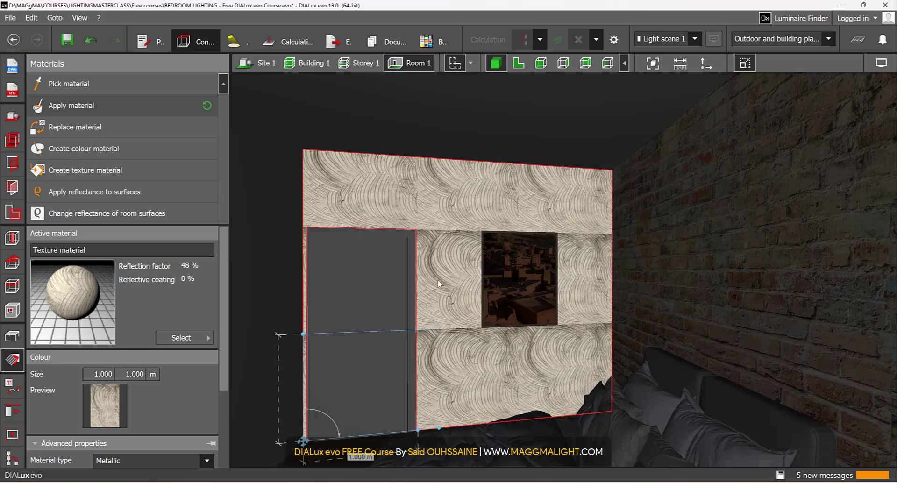
drag(300, 310, 297, 118)
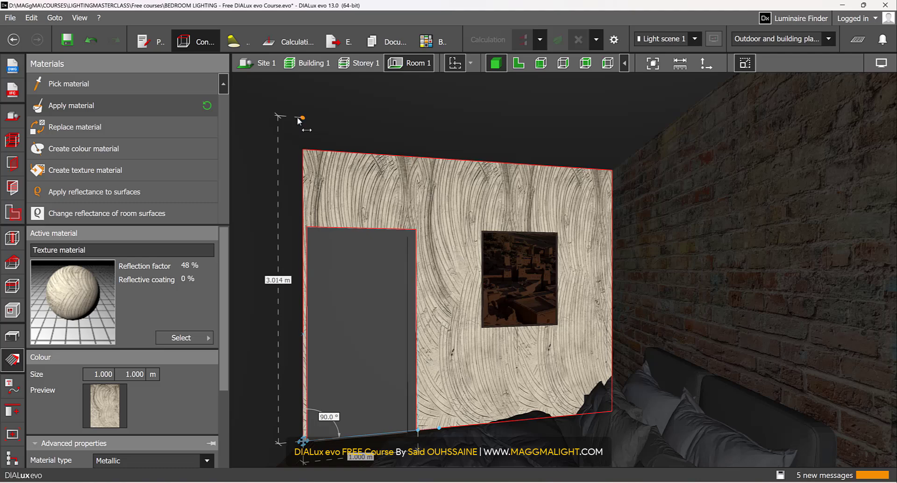
middle_drag(440, 260, 437, 234)
key(Escape)
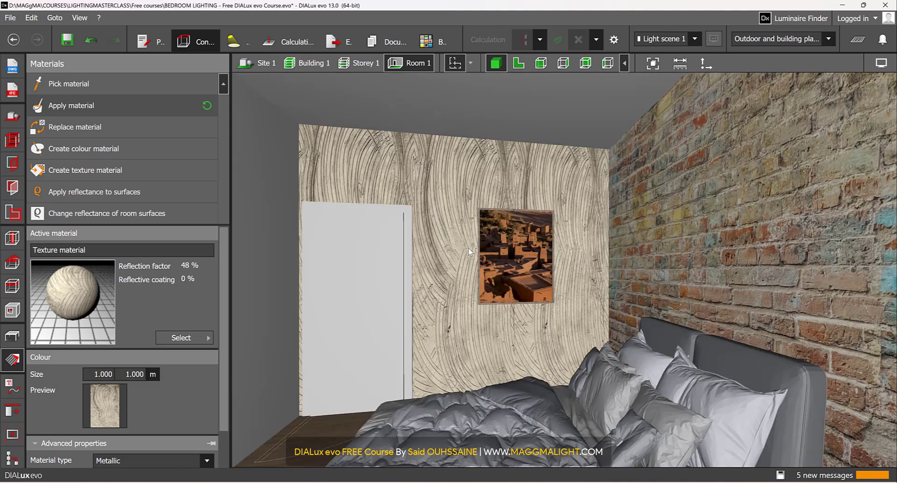
Step: Examine the brick and WALL 2 textures on the bedroom walls from several viewing angles
middle_drag(473, 266, 507, 286)
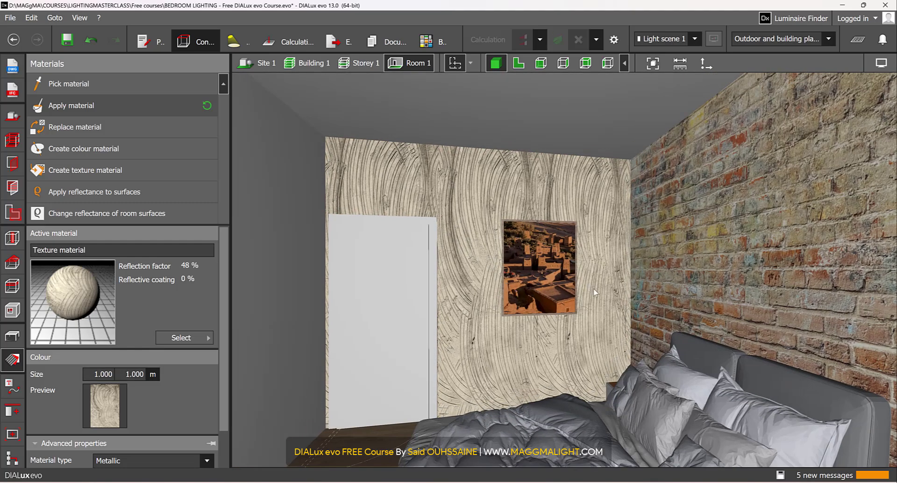
scroll(594, 291, up, 2)
right_drag(608, 302, 699, 328)
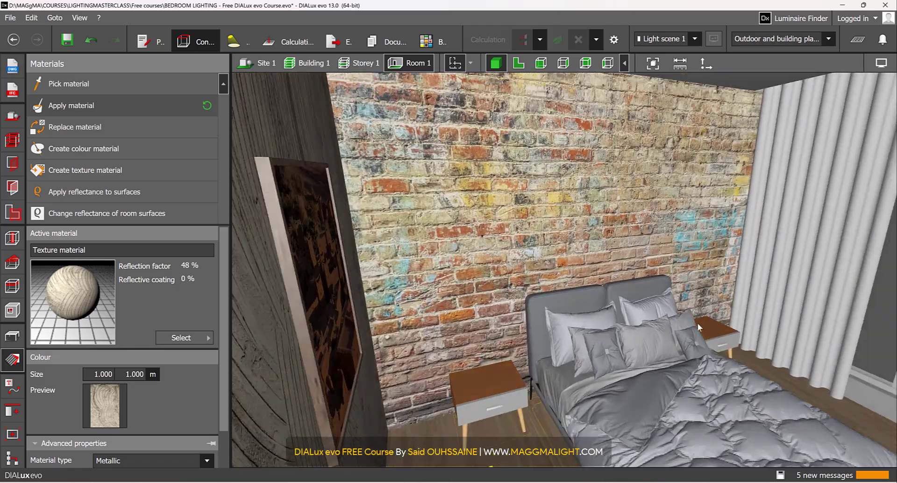
scroll(699, 328, down, 3)
middle_drag(653, 315, 507, 262)
scroll(509, 262, up, 2)
right_drag(513, 265, 466, 241)
right_drag(378, 204, 526, 241)
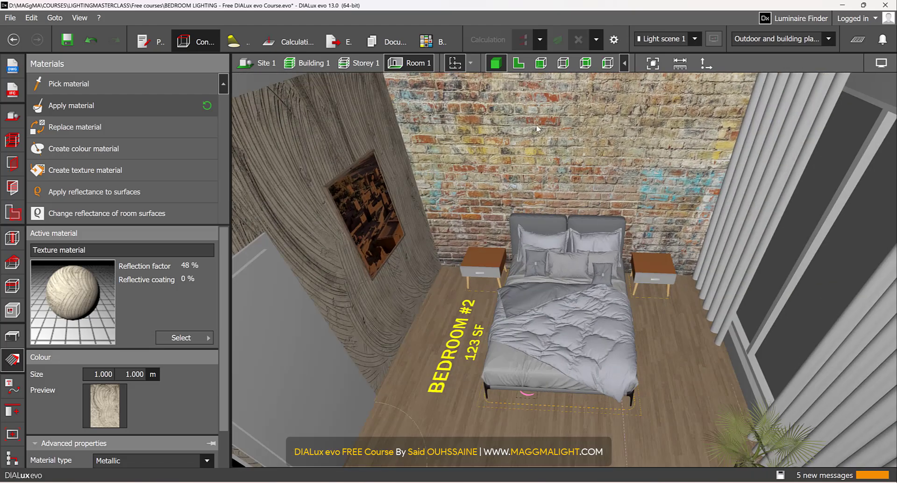
right_drag(413, 232, 424, 261)
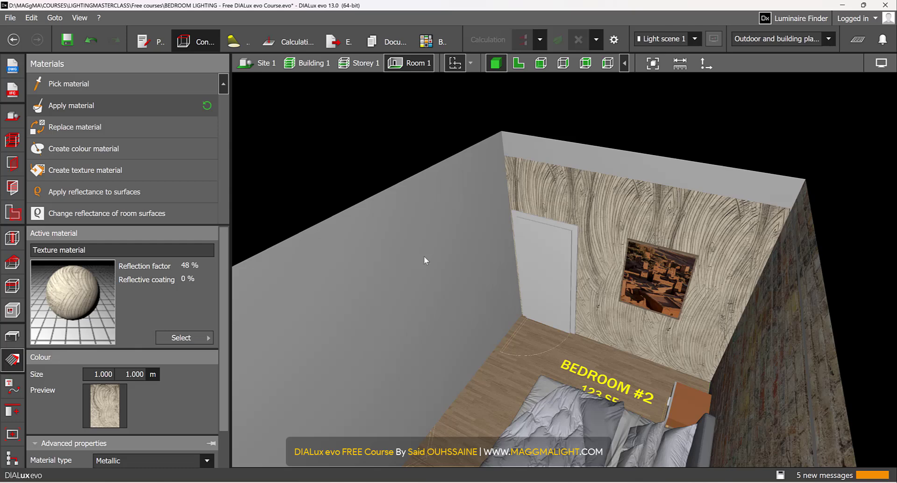
Step: Pick the brick material from the wall behind the bed and apply it to the opposite wall
click(112, 77)
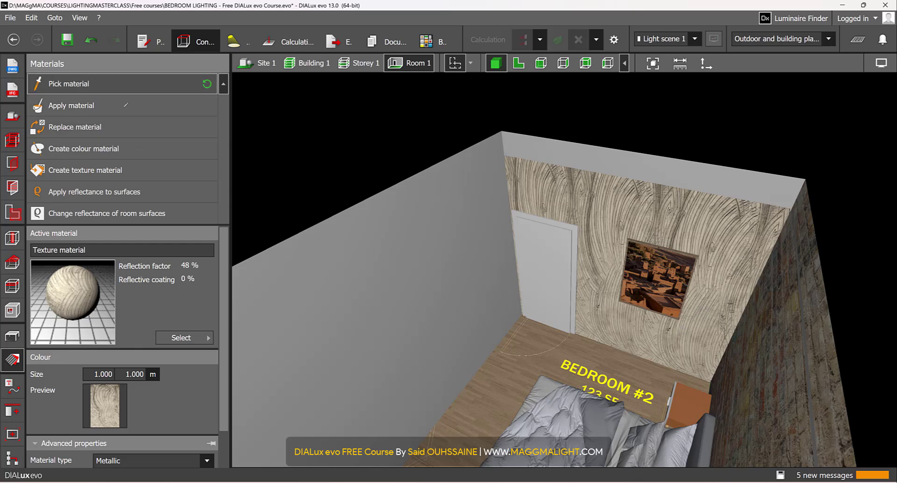
click(785, 353)
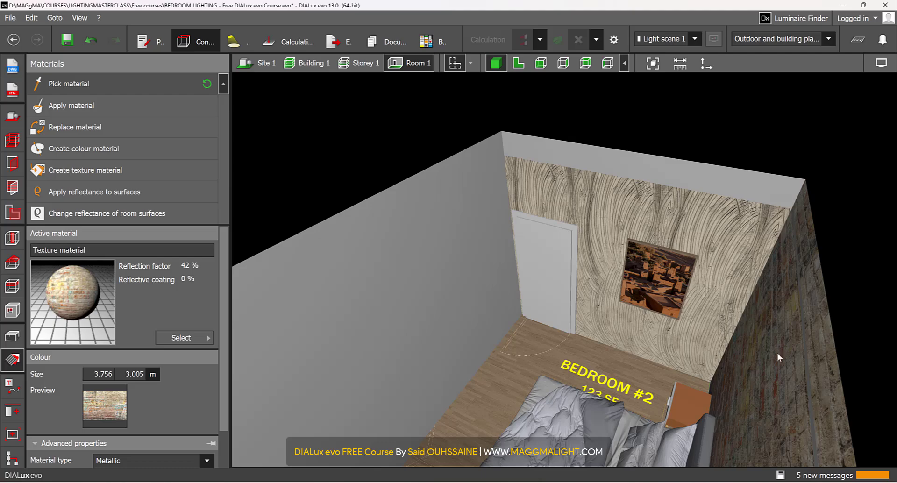
right_drag(783, 354, 707, 346)
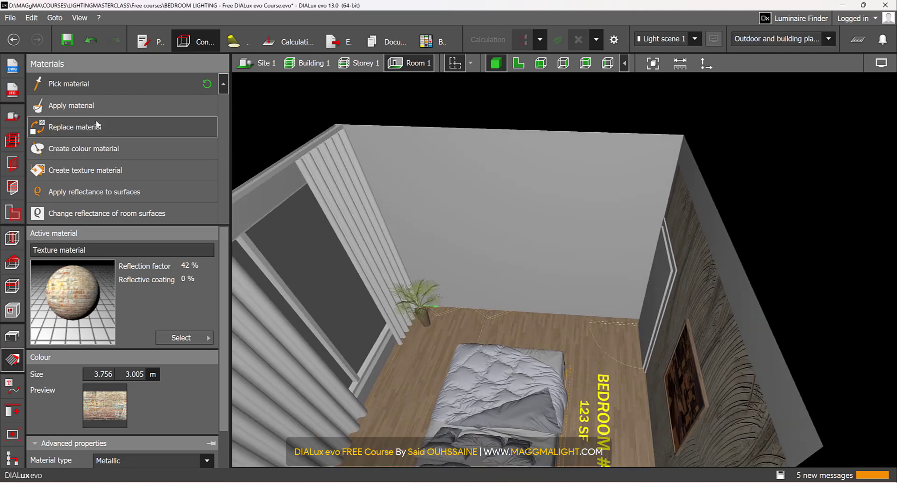
click(99, 106)
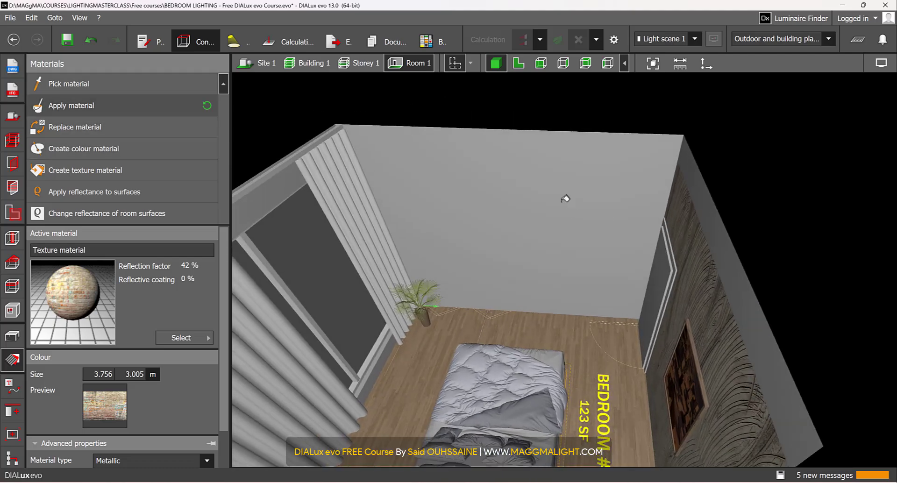
click(561, 205)
right_drag(518, 224, 481, 209)
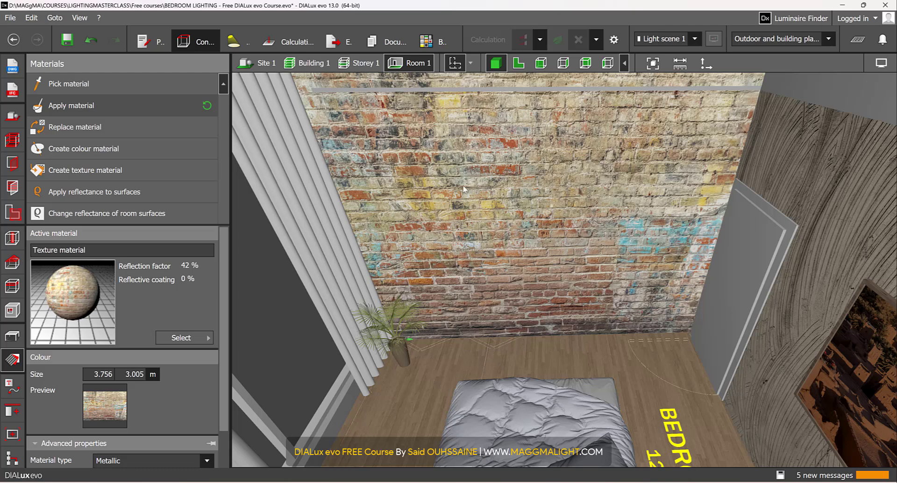
right_drag(552, 204, 572, 208)
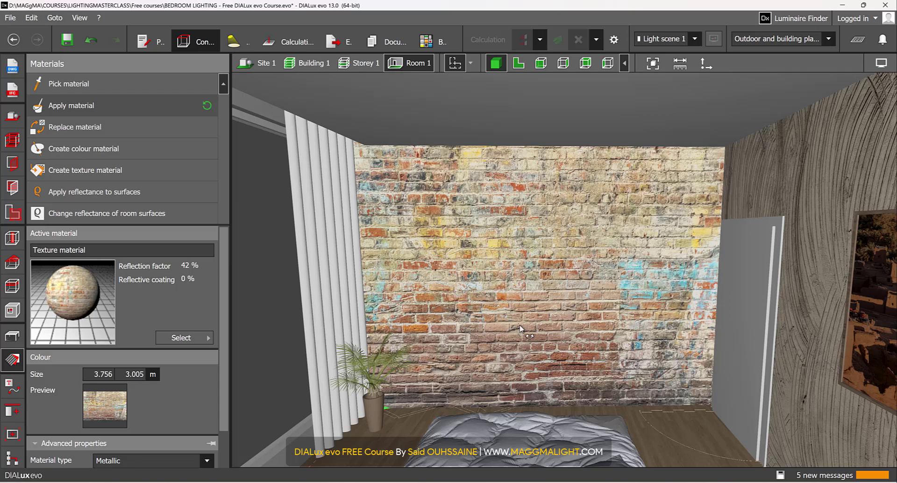
Step: Create a texture material from the CURTAIN image in the TEXTURES folder
right_drag(500, 268, 636, 295)
scroll(684, 364, up, 5)
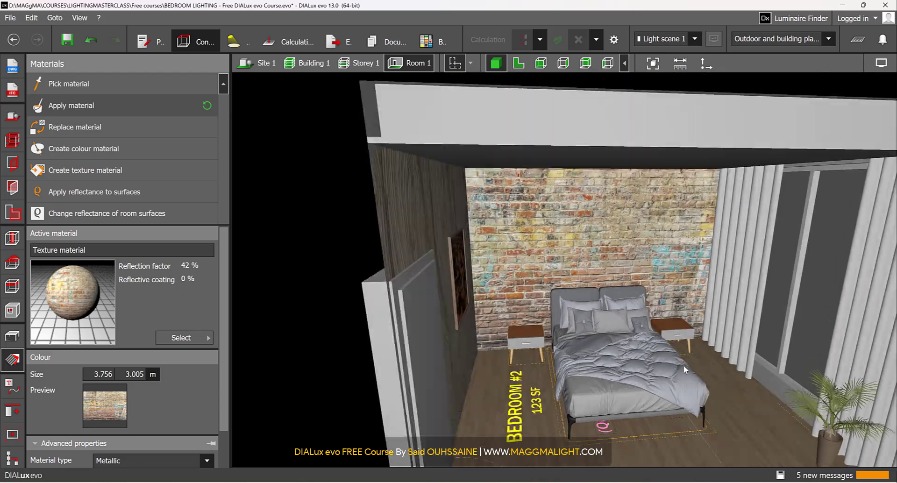
right_drag(700, 370, 591, 308)
scroll(551, 388, down, 3)
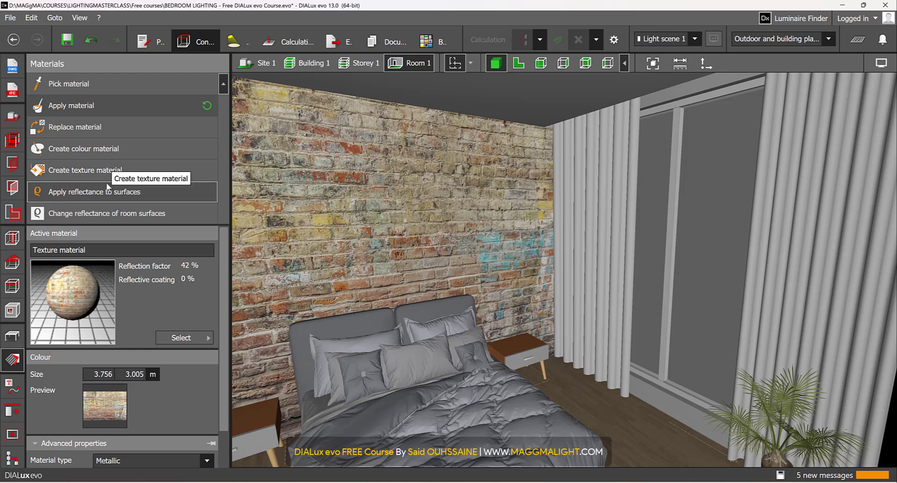
click(110, 178)
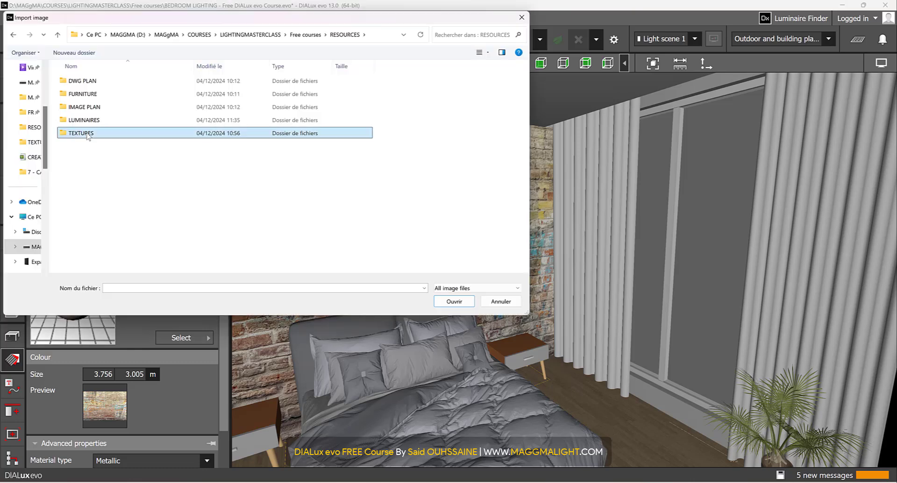
double_click(87, 133)
click(85, 89)
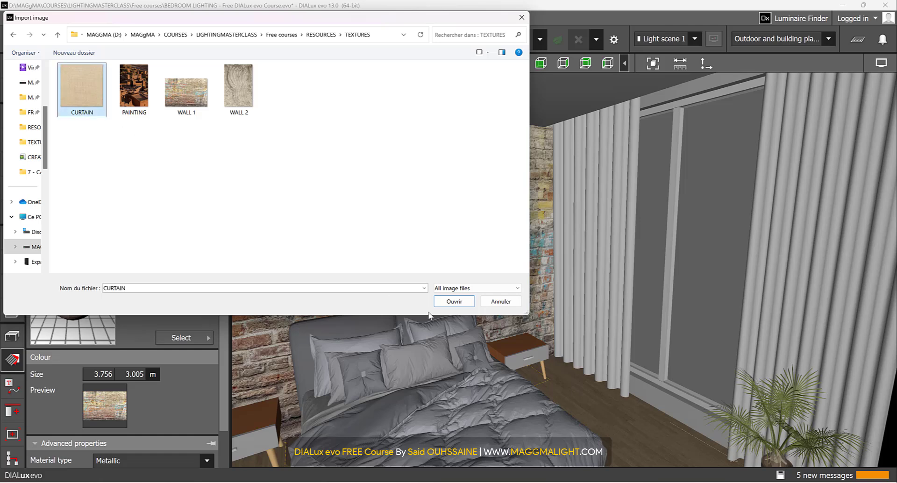
click(454, 301)
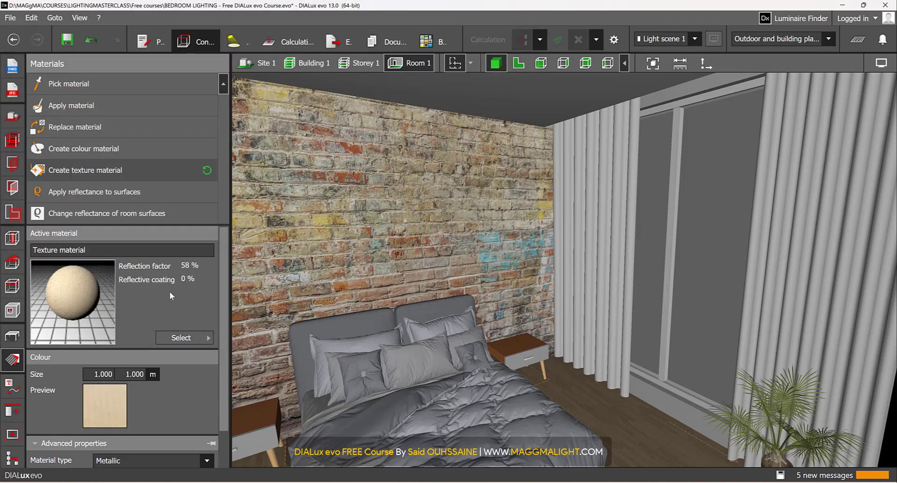
Step: Apply the CURTAIN texture to both curtains beside the window
scroll(181, 319, down, 1)
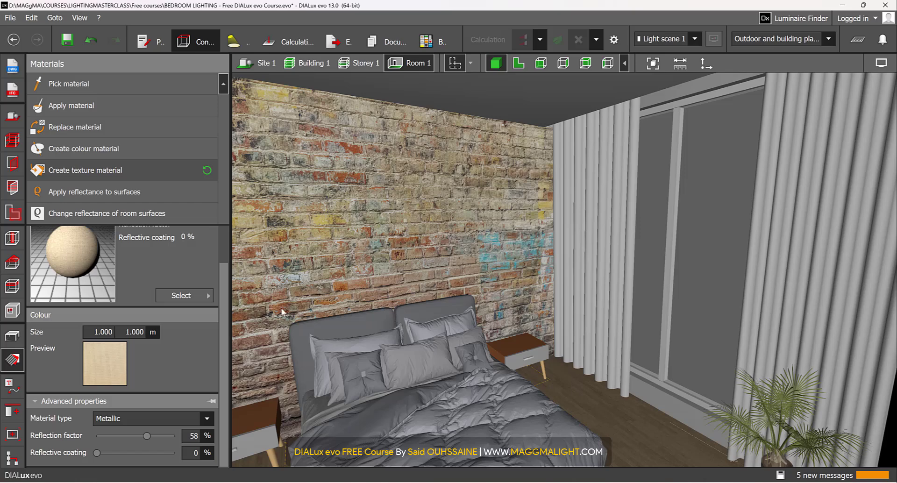
scroll(437, 241, up, 2)
right_drag(437, 242, 498, 251)
scroll(77, 274, up, 1)
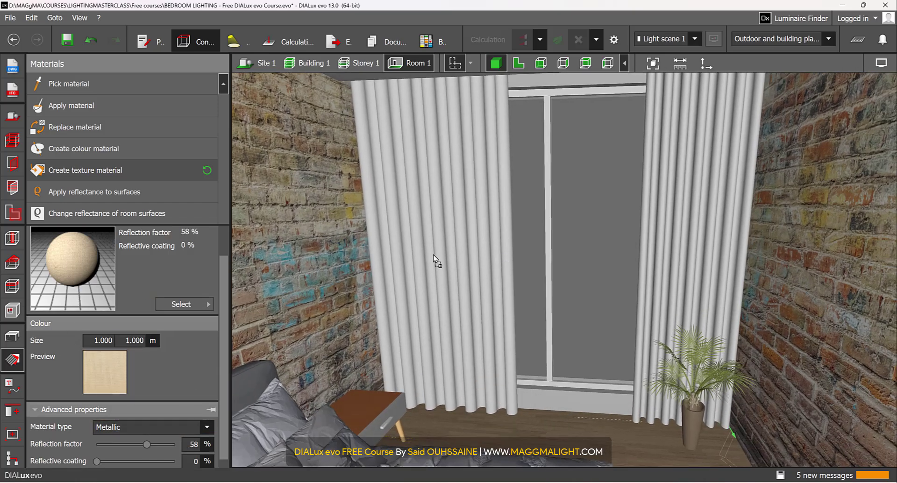
click(441, 239)
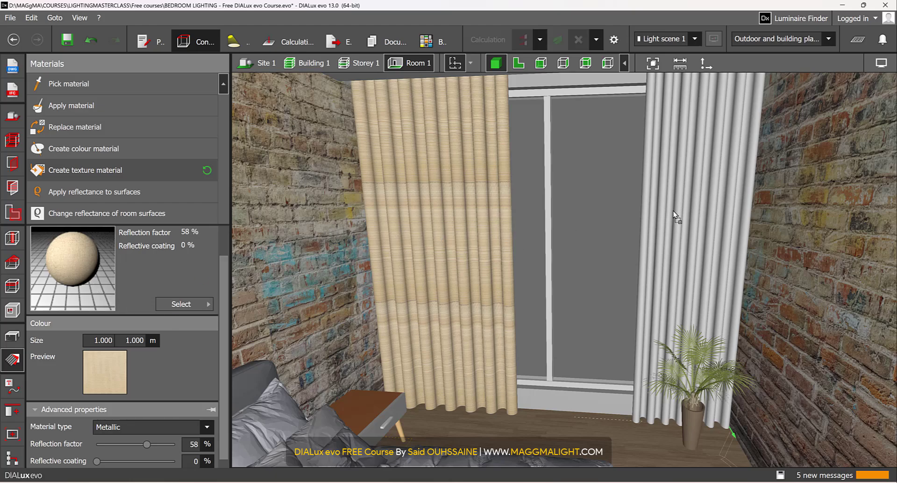
click(686, 206)
Step: Pick the striped material of the bed's duvet and set its reflection factor to 55 %
right_drag(602, 239, 509, 327)
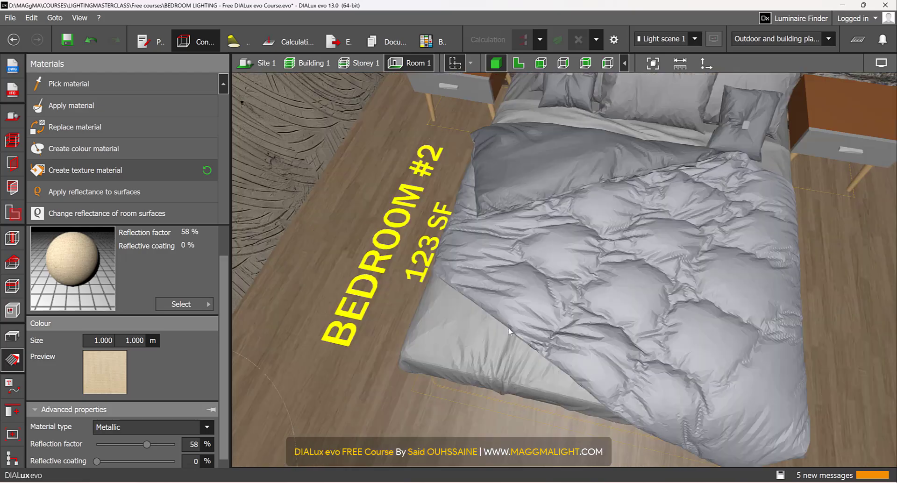
scroll(509, 327, up, 2)
right_drag(458, 305, 500, 255)
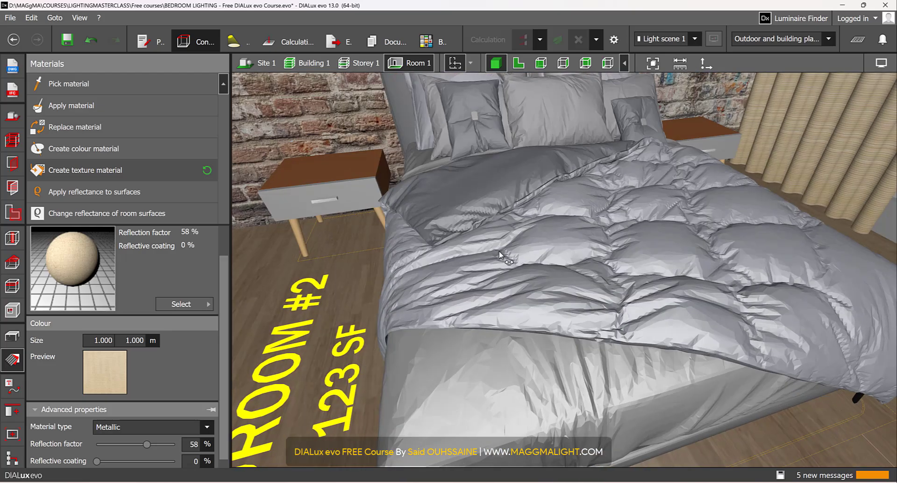
scroll(480, 278, down, 4)
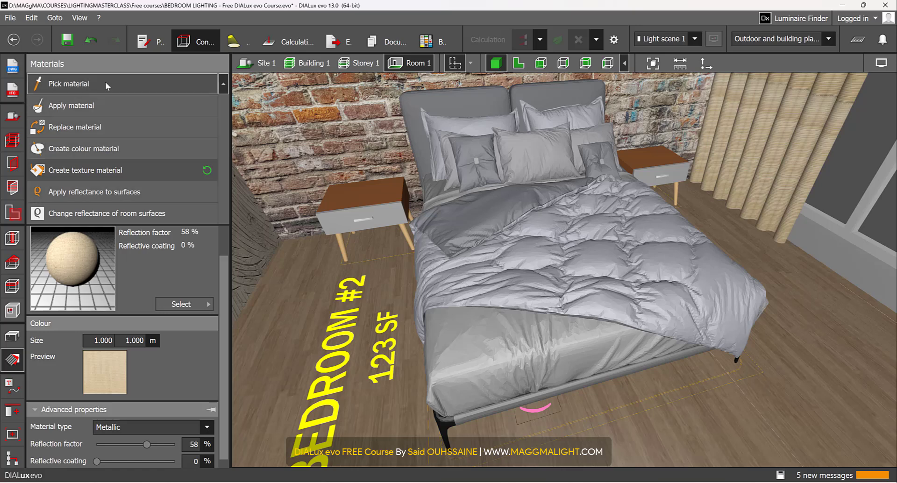
right_drag(495, 241, 500, 224)
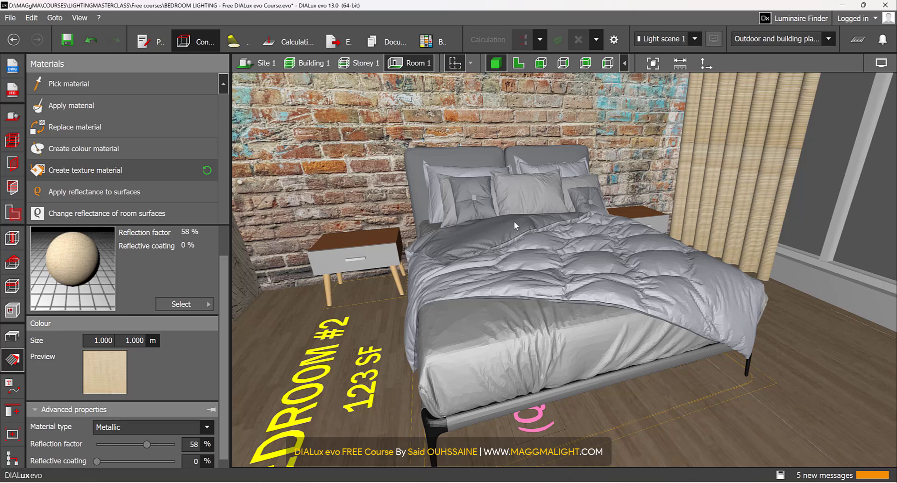
click(70, 84)
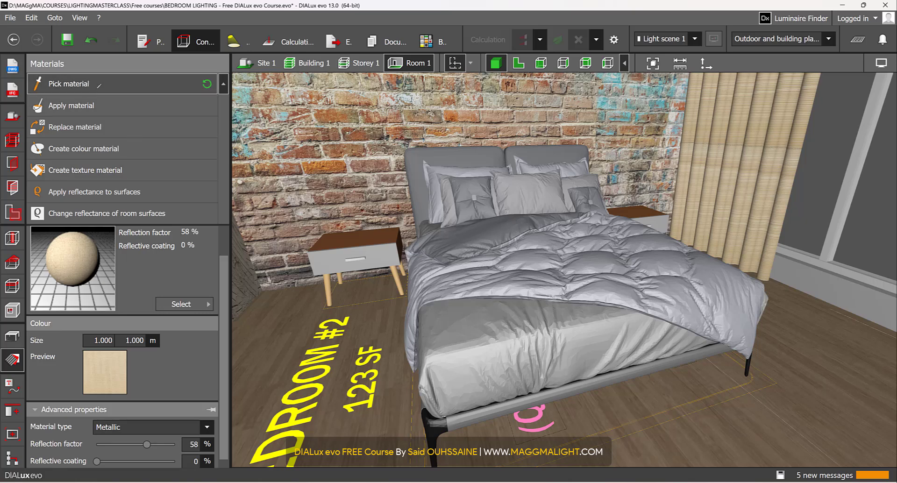
click(534, 280)
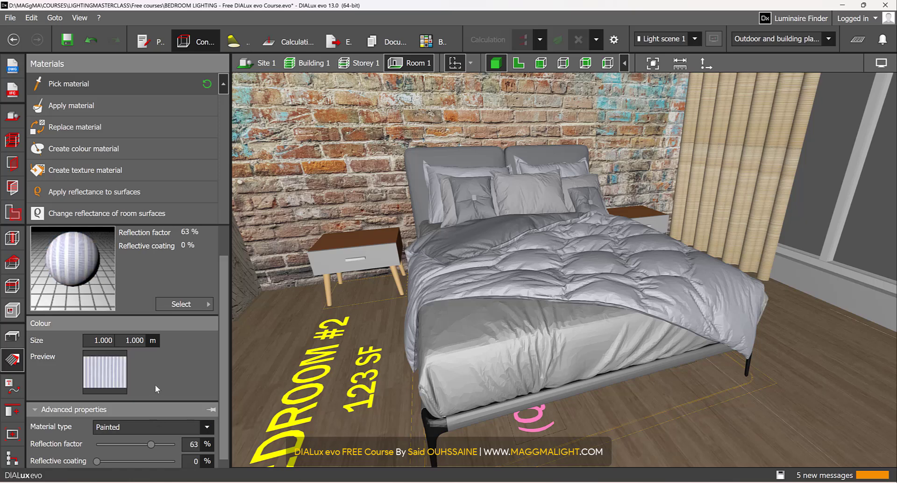
scroll(157, 389, down, 1)
double_click(195, 436)
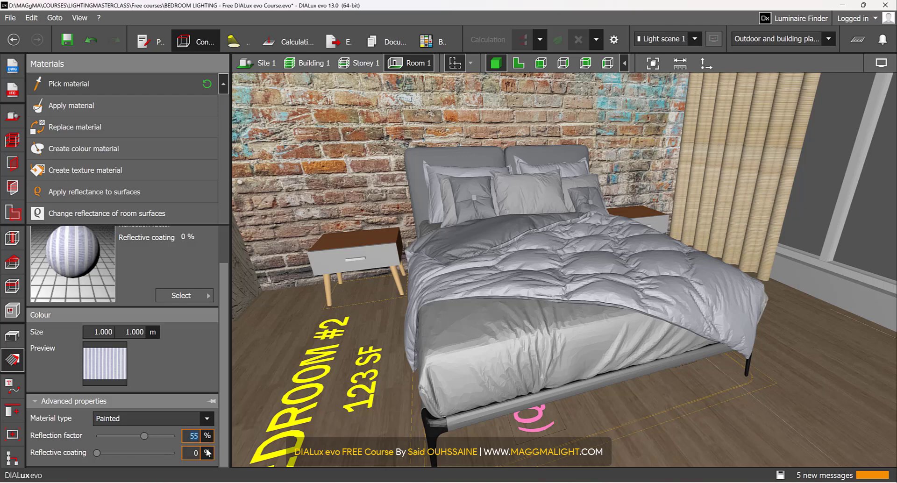
right_drag(489, 291, 464, 298)
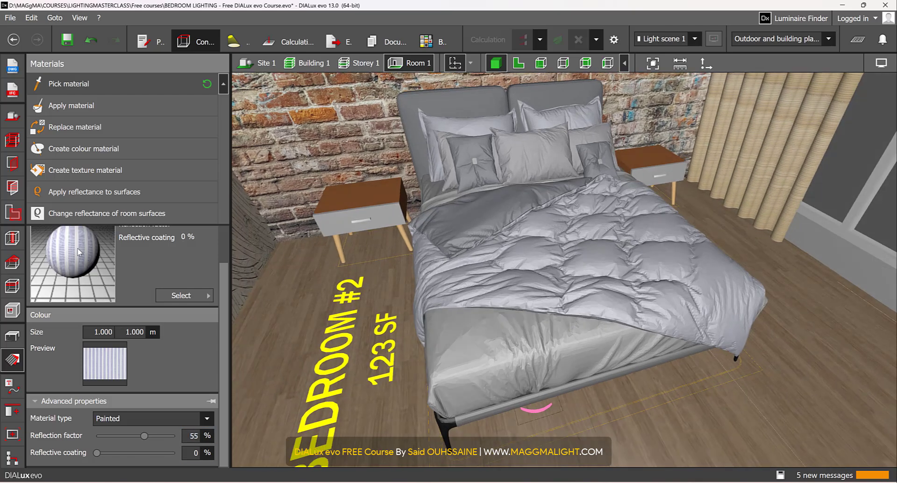
scroll(81, 254, up, 1)
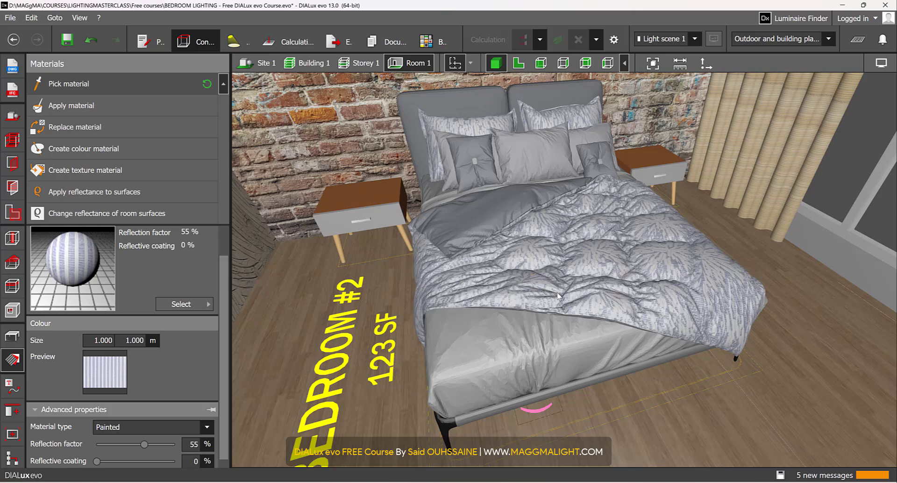
right_drag(533, 304, 589, 269)
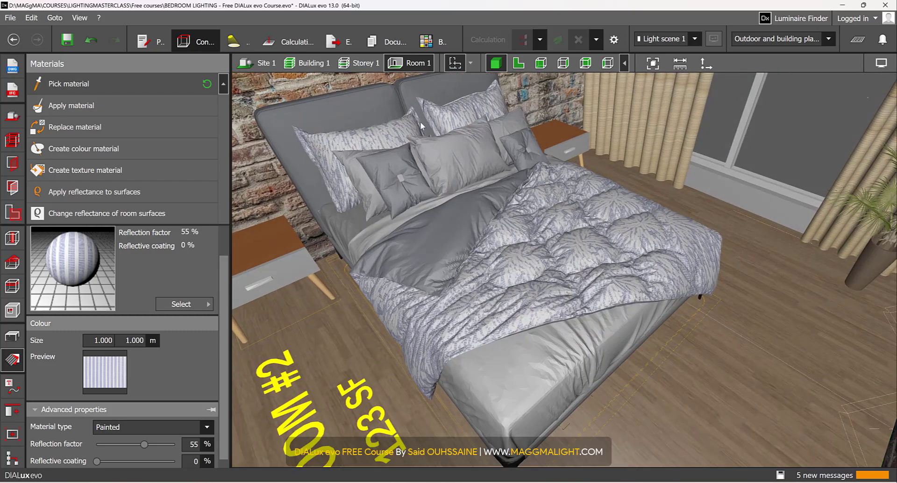
Step: Pick the window frame's material and set its reflection factor to 15 % and reflective coating to 3 %
right_drag(510, 298, 593, 248)
scroll(201, 379, down, 1)
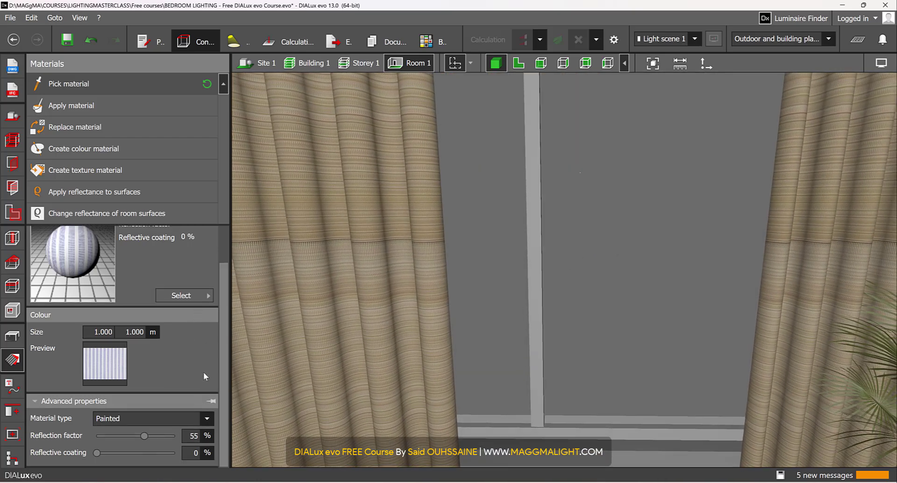
scroll(181, 285, up, 5)
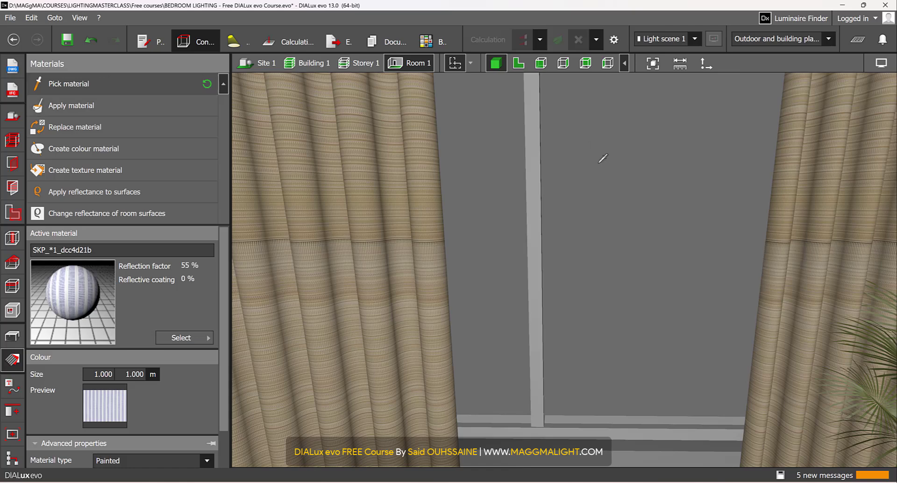
click(534, 128)
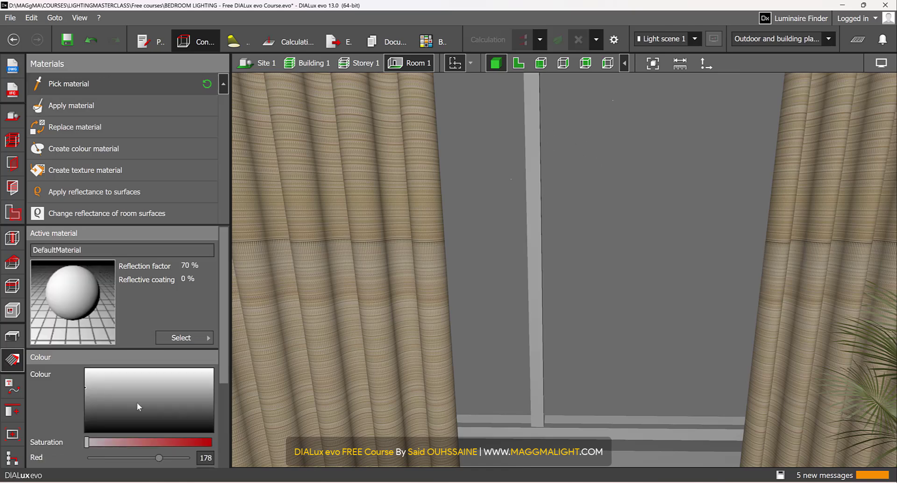
scroll(145, 412, down, 5)
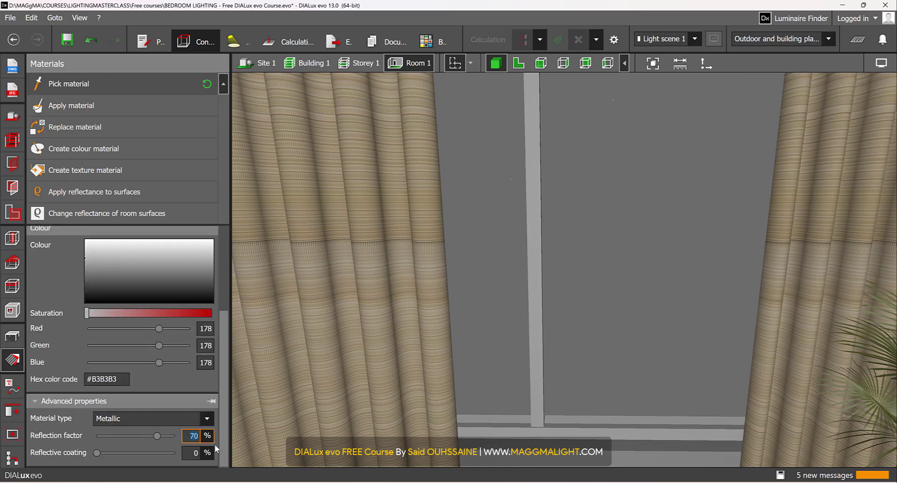
text(15)
key(Return)
text(3)
key(Return)
scroll(175, 386, up, 3)
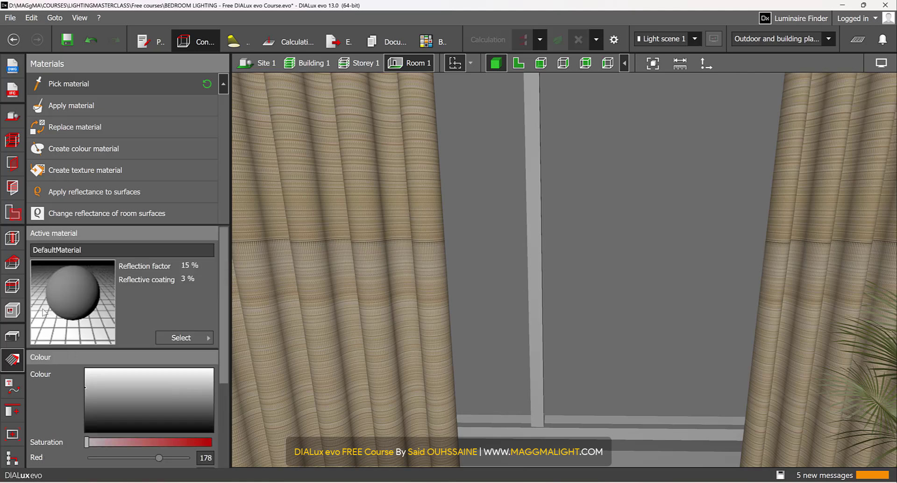
scroll(537, 299, down, 10)
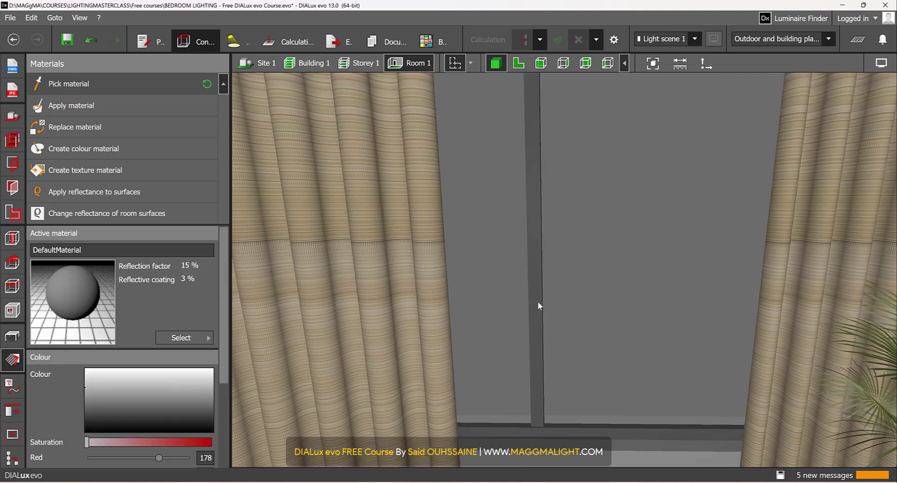
scroll(539, 275, up, 8)
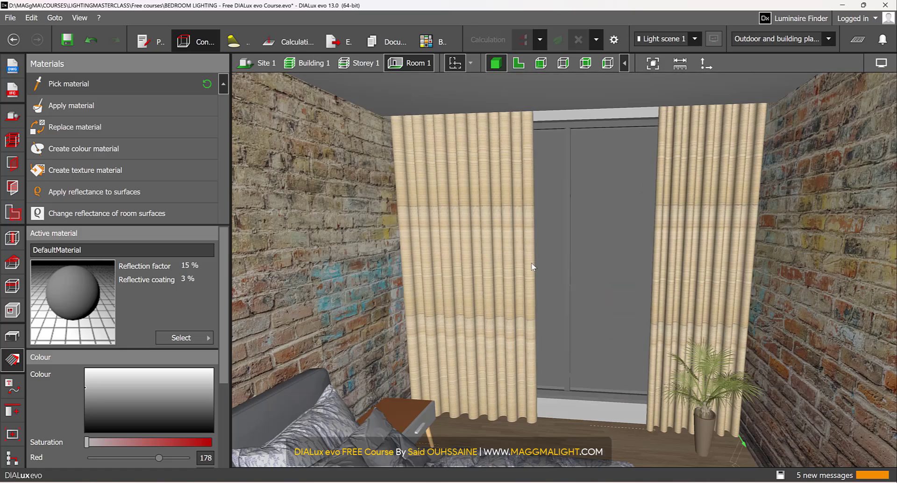
Step: Try the window frame's DefaultMaterial on the blank door surface beside the picture and undo it
right_drag(535, 274, 515, 100)
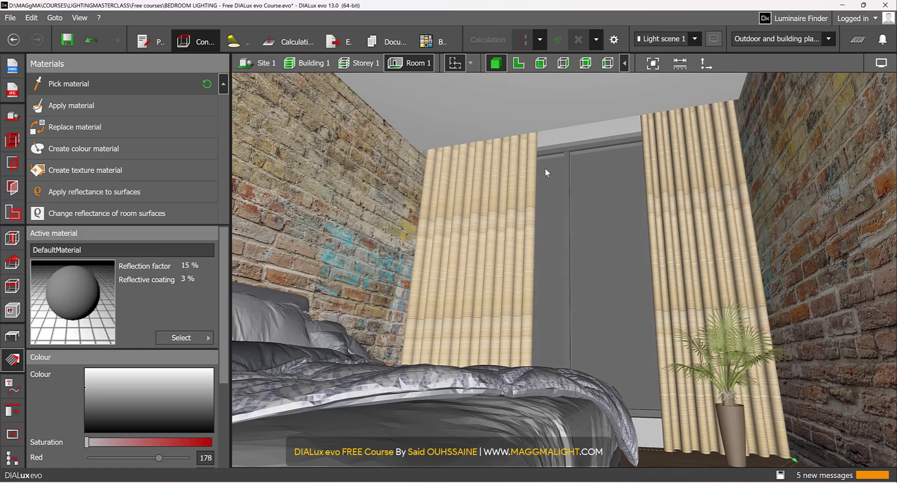
right_drag(546, 169, 463, 252)
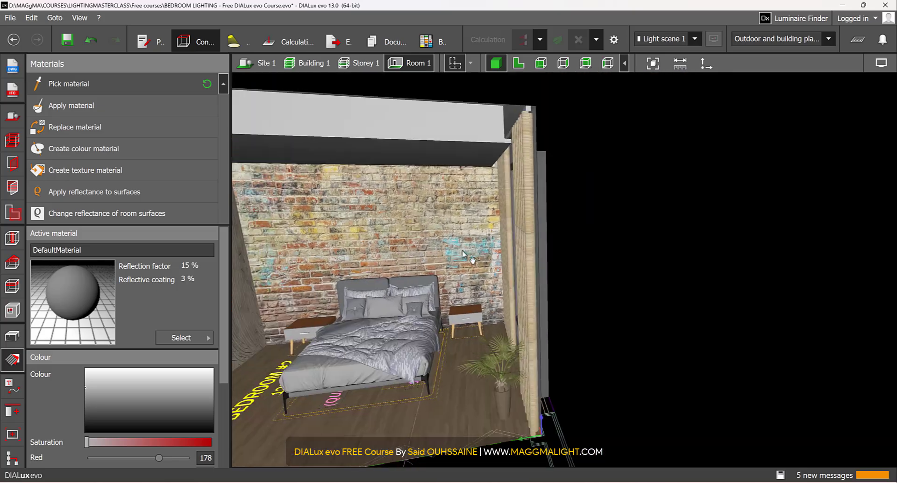
middle_drag(463, 252, 599, 254)
right_drag(541, 277, 462, 227)
scroll(369, 276, up, 6)
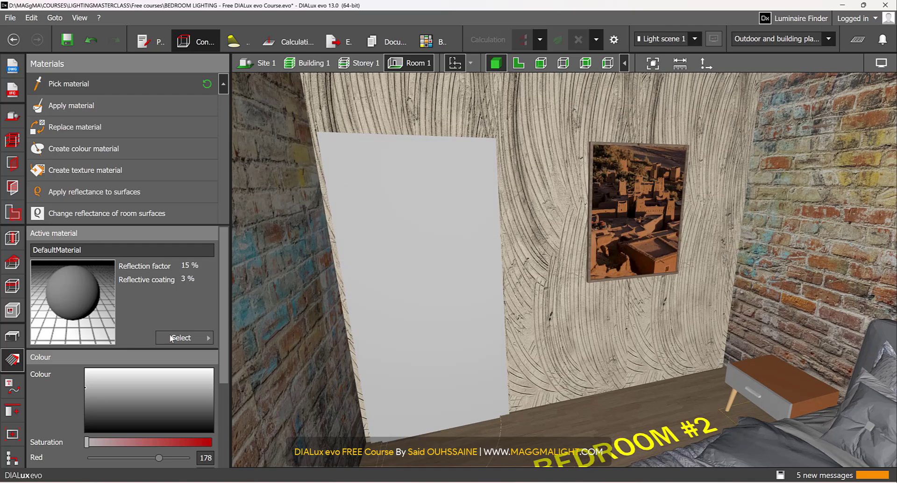
drag(74, 295, 399, 262)
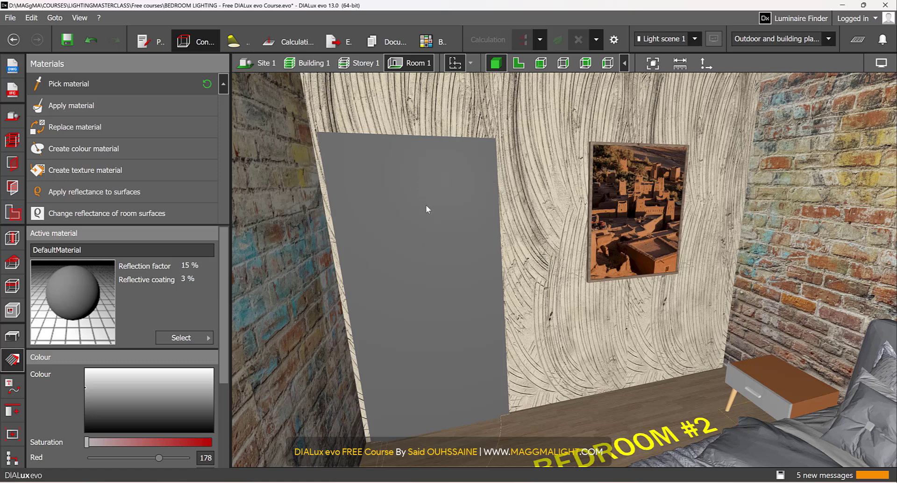
key(ctrl+z)
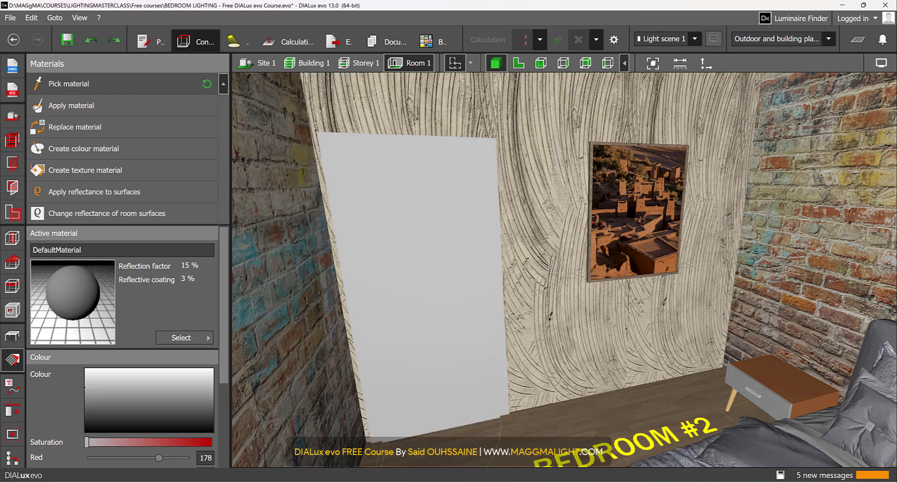
Step: Reopen the material catalogue at the indoor Doors textures and browse the available door finishes
mouse_move(549, 482)
click(619, 442)
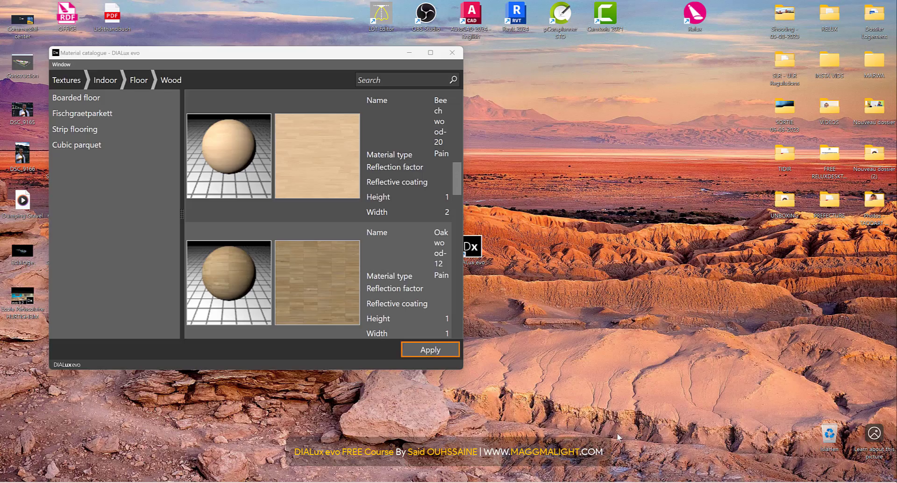
click(105, 80)
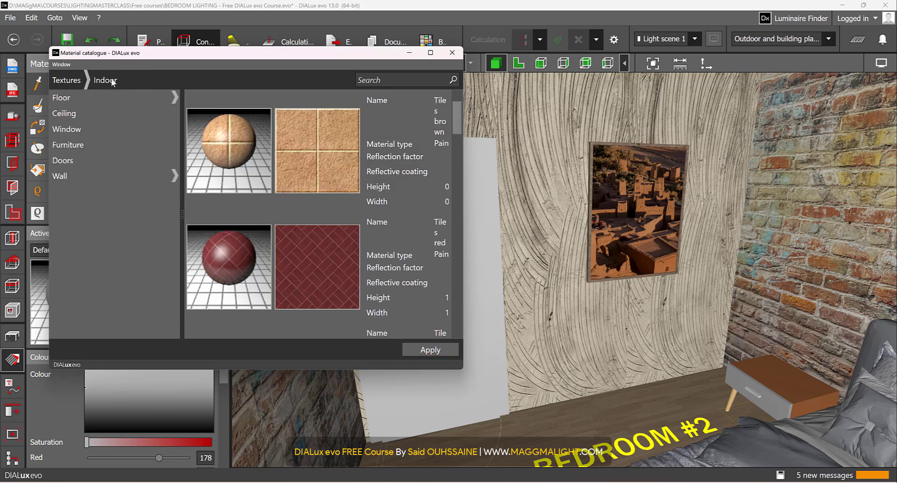
click(134, 159)
scroll(261, 178, down, 2)
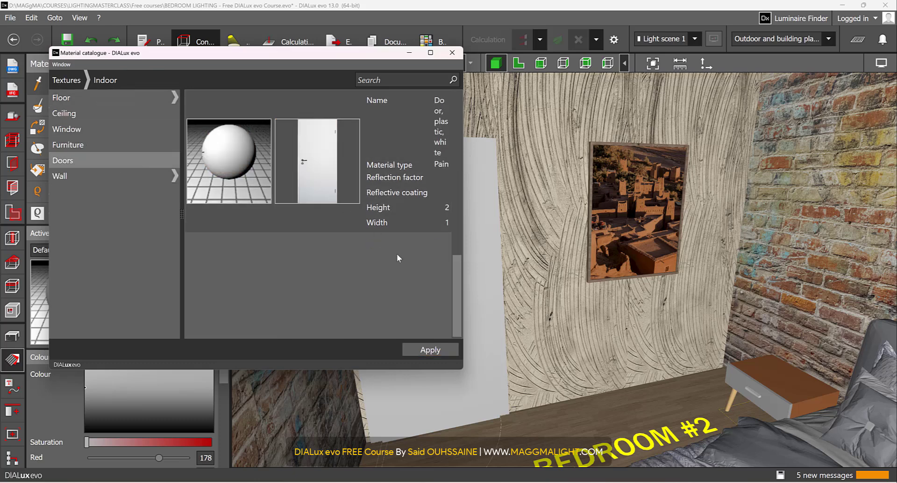
scroll(397, 253, up, 5)
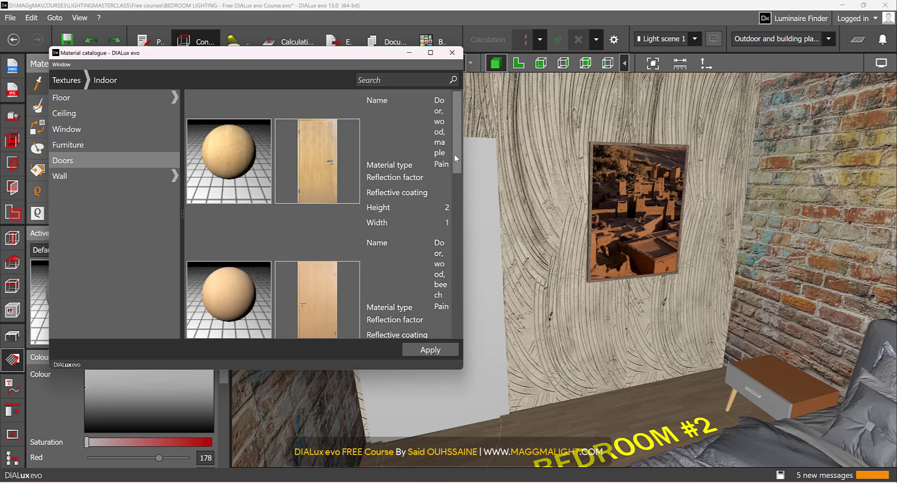
click(456, 218)
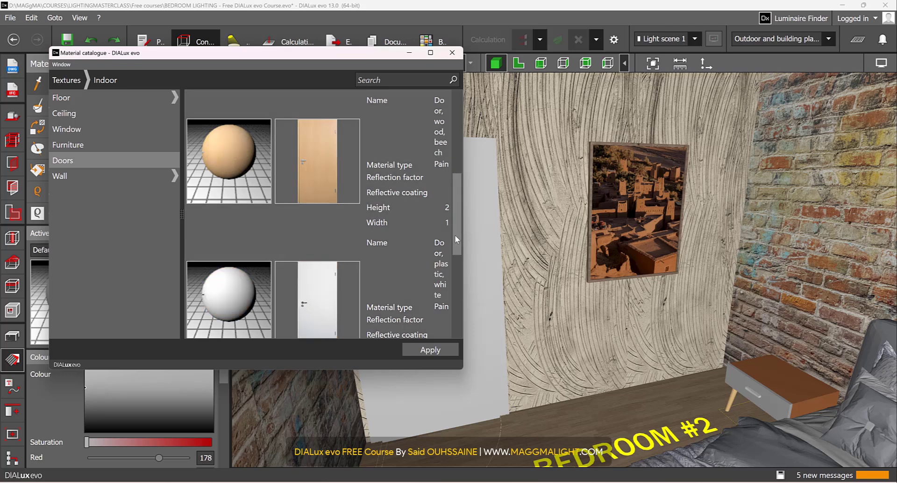
drag(455, 250, 441, 174)
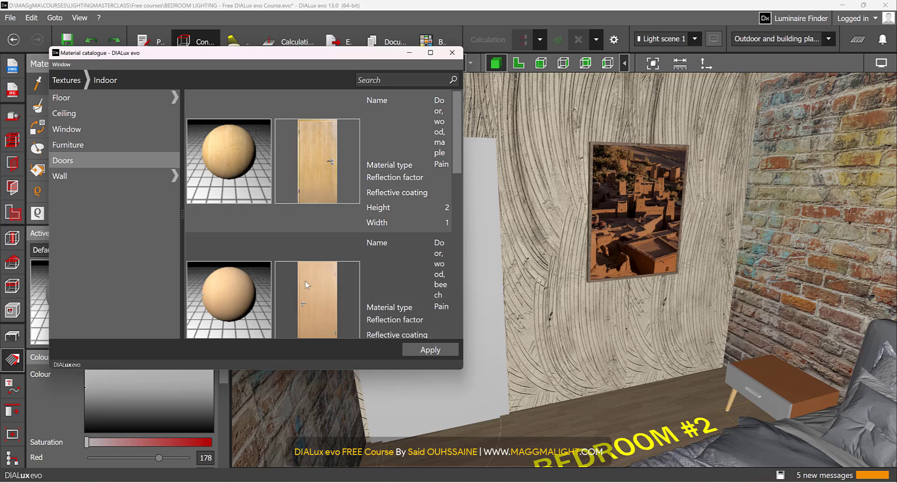
Step: Choose the "Door, wood, beech" texture as the active material and apply it to the bedroom door
double_click(316, 283)
scroll(337, 213, up, 1)
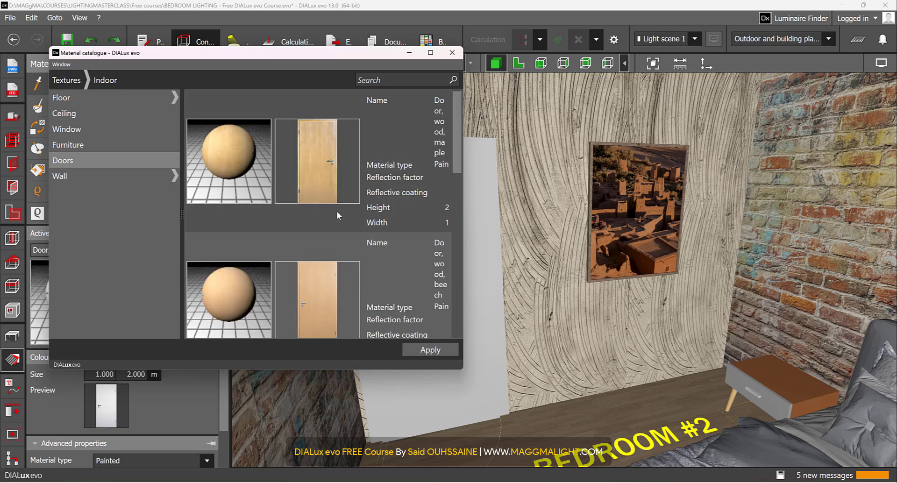
double_click(332, 281)
scroll(355, 266, up, 1)
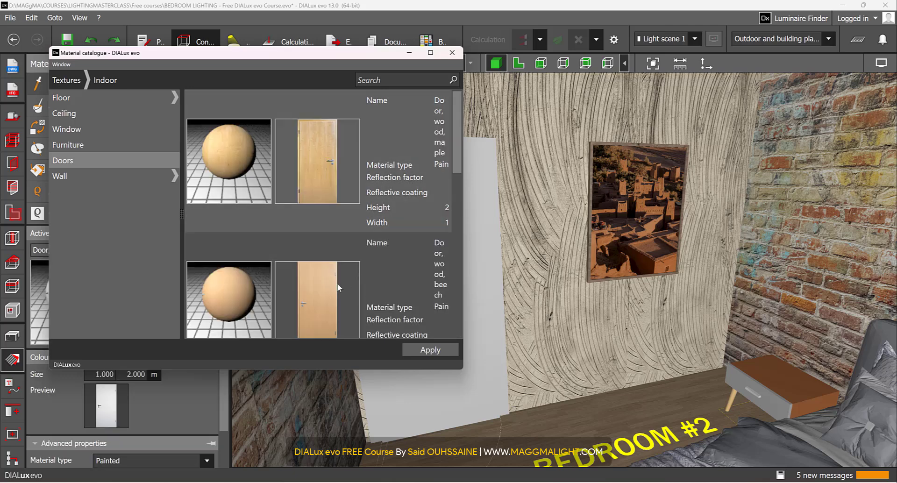
click(327, 282)
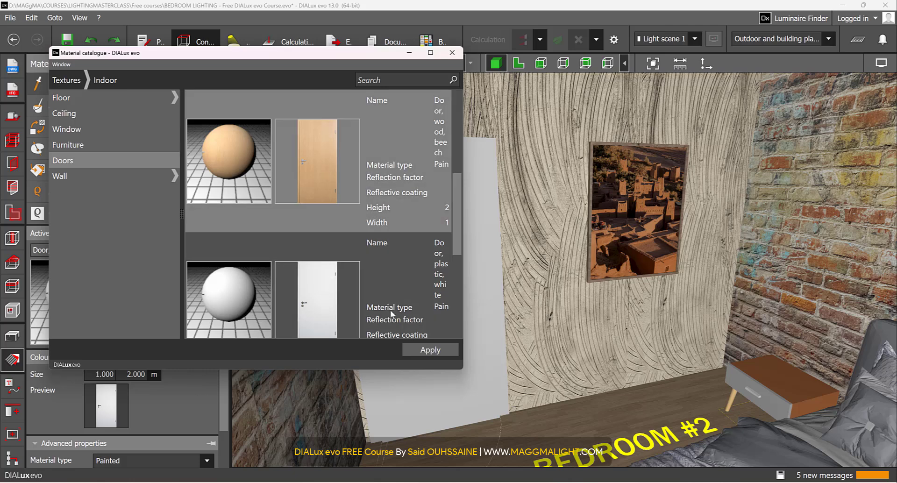
click(430, 350)
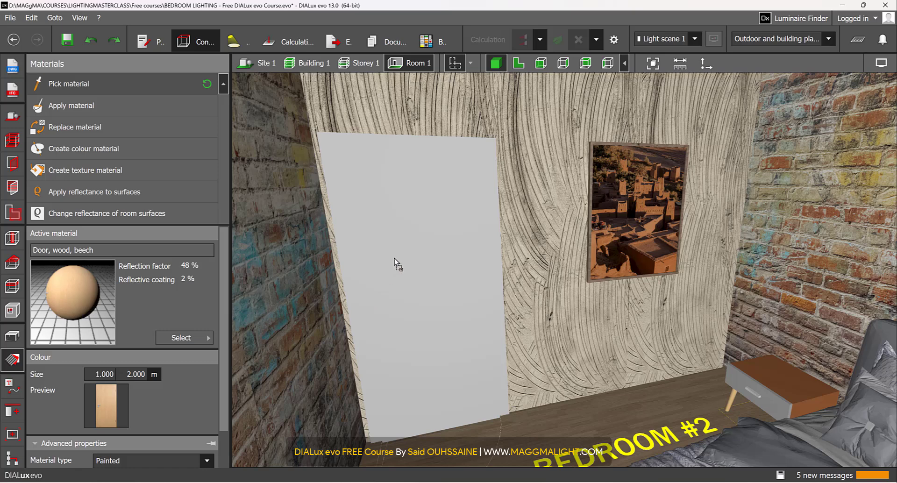
click(393, 257)
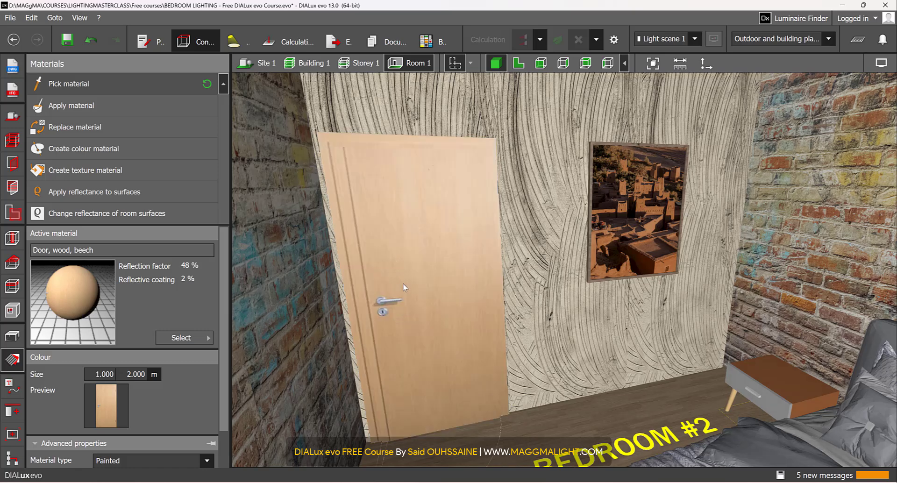
Step: Select the beech texture on the door leaf and shift its origin slightly outward at the lower corner on the handle side
click(396, 299)
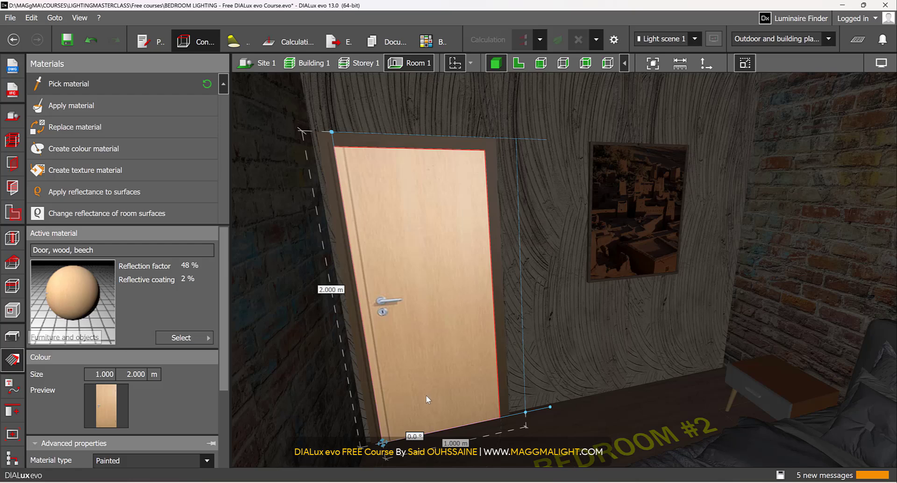
scroll(411, 342, up, 4)
scroll(397, 402, up, 1)
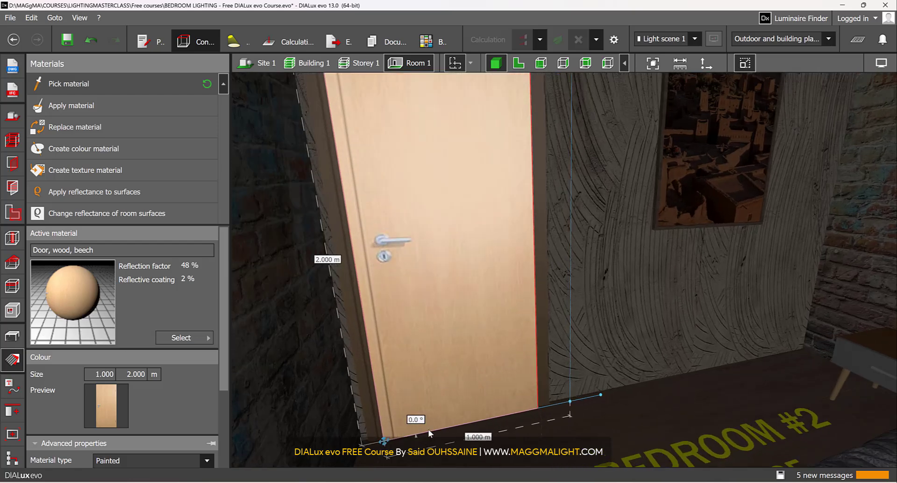
drag(389, 442, 378, 447)
scroll(377, 443, down, 2)
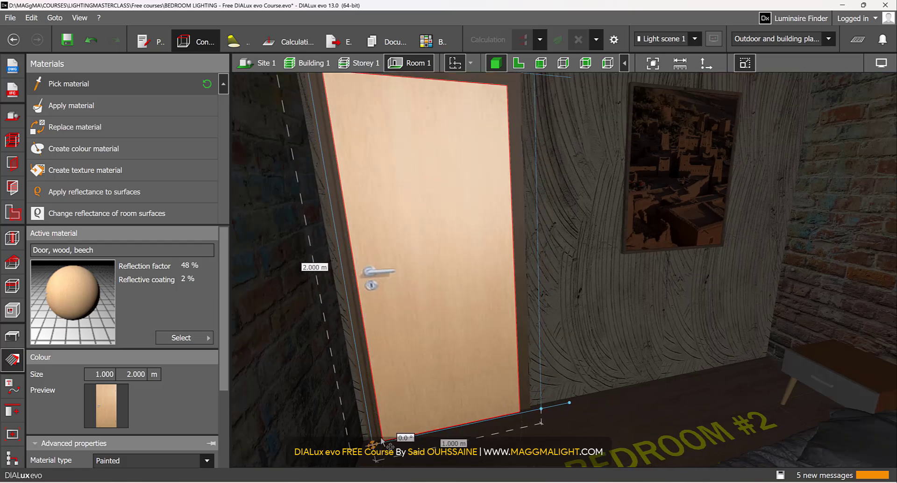
key(Escape)
Step: Examine the applied door, wall, curtain and bedding materials from several angles inside and outside the bedroom
scroll(494, 318, down, 5)
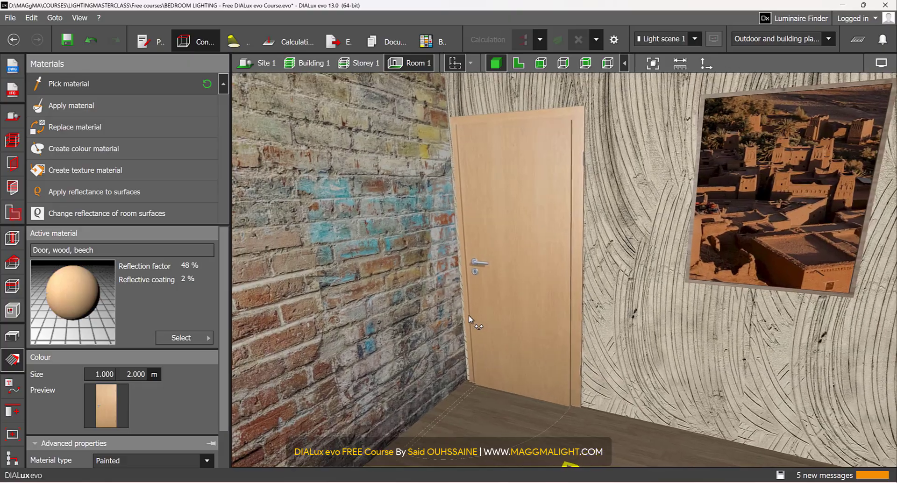
scroll(495, 278, down, 6)
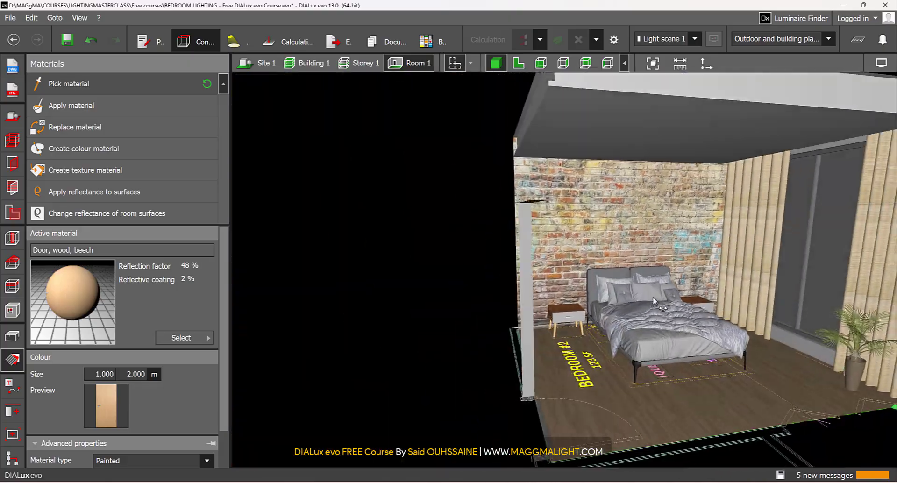
right_drag(654, 302, 685, 265)
scroll(708, 178, up, 8)
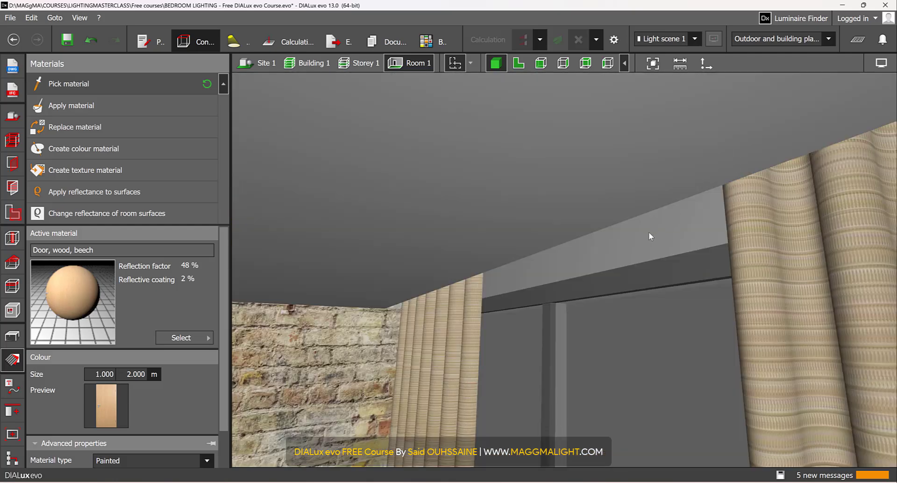
right_drag(649, 232, 508, 200)
scroll(509, 200, down, 5)
right_drag(525, 286, 377, 323)
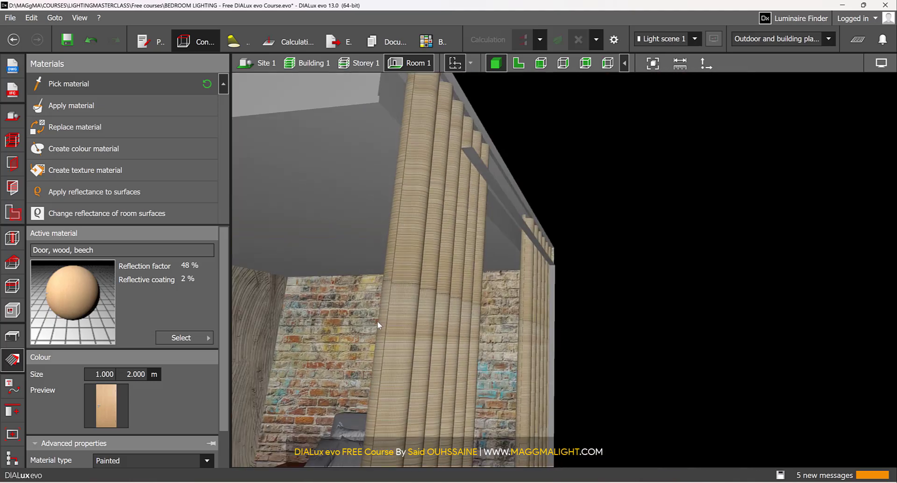
scroll(377, 322, down, 3)
right_drag(594, 222, 582, 259)
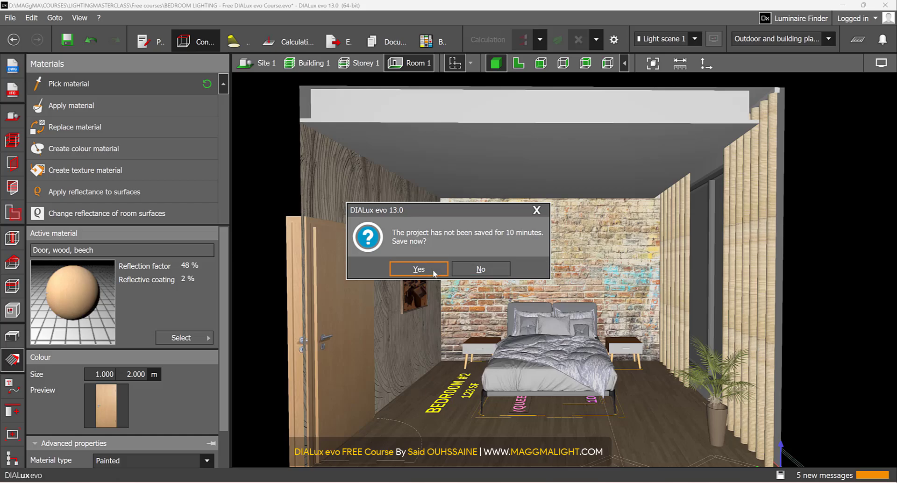
Step: Save the project with the applied bedroom materials
click(433, 272)
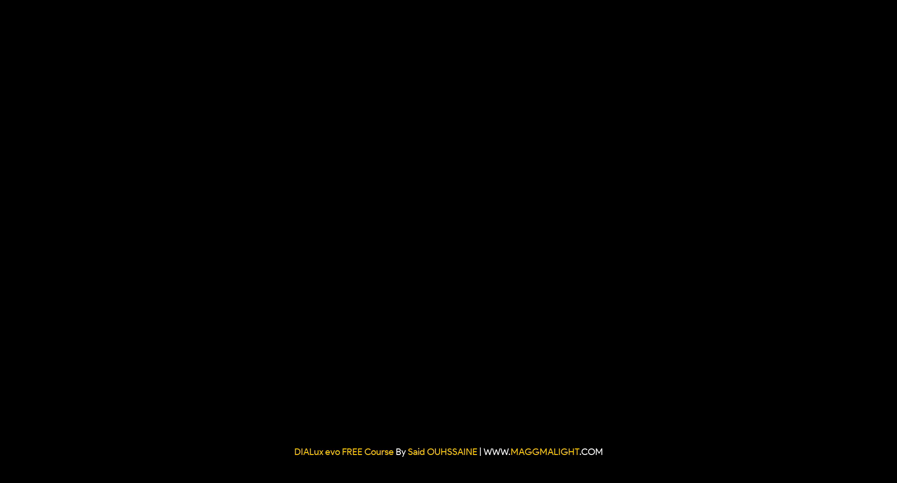